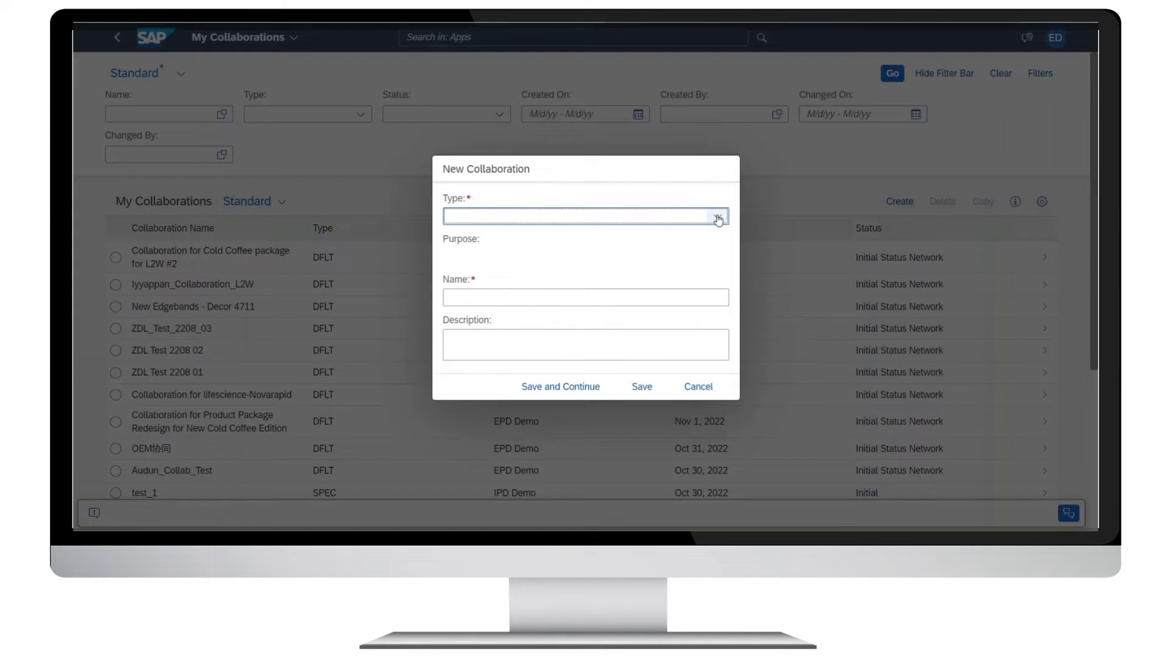
- Create an SAP Ariba Sourcing collaboration 'Collaborate with Sub-contractor on material info' with its description
{"action": "left_click", "coordinate": [717, 216]}
{"action": "left_click", "coordinate": [643, 366]}
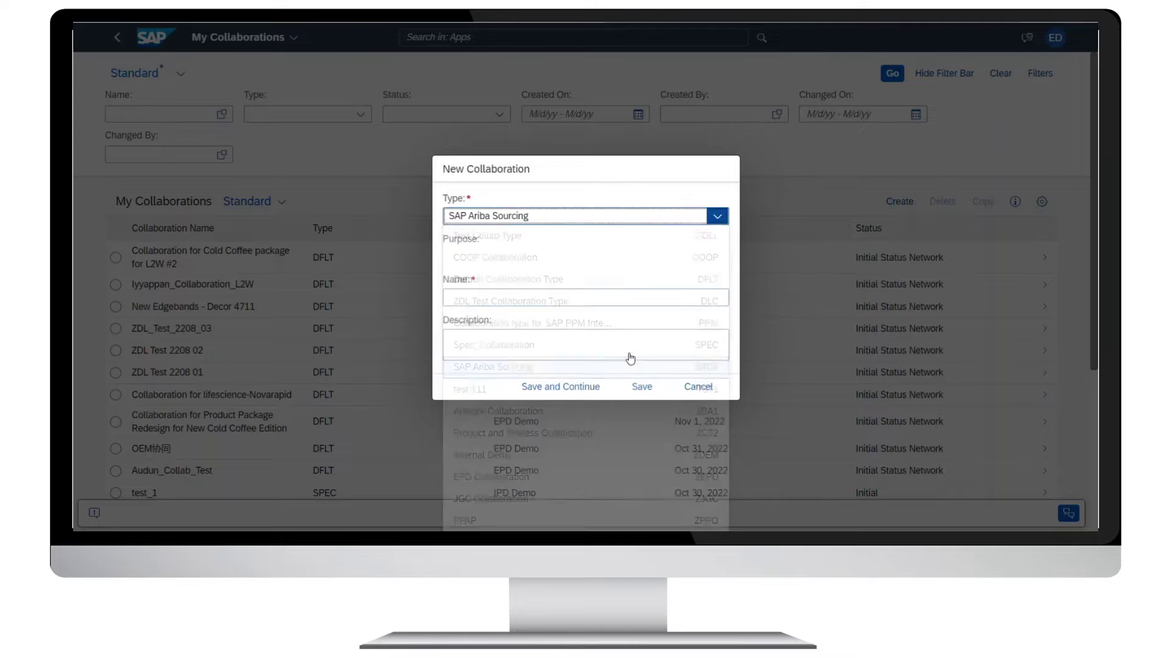
{"action": "left_click", "coordinate": [580, 297]}
{"action": "type", "text": "Collaborate with Sub-contractor on material info"}
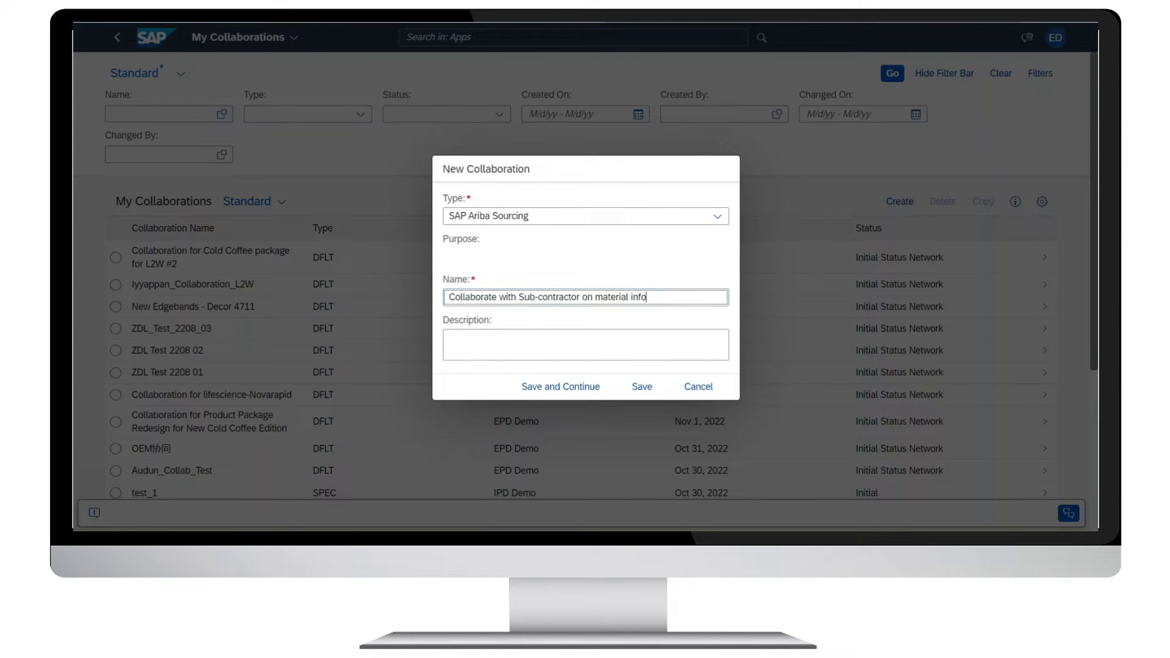
{"action": "left_click", "coordinate": [534, 339]}
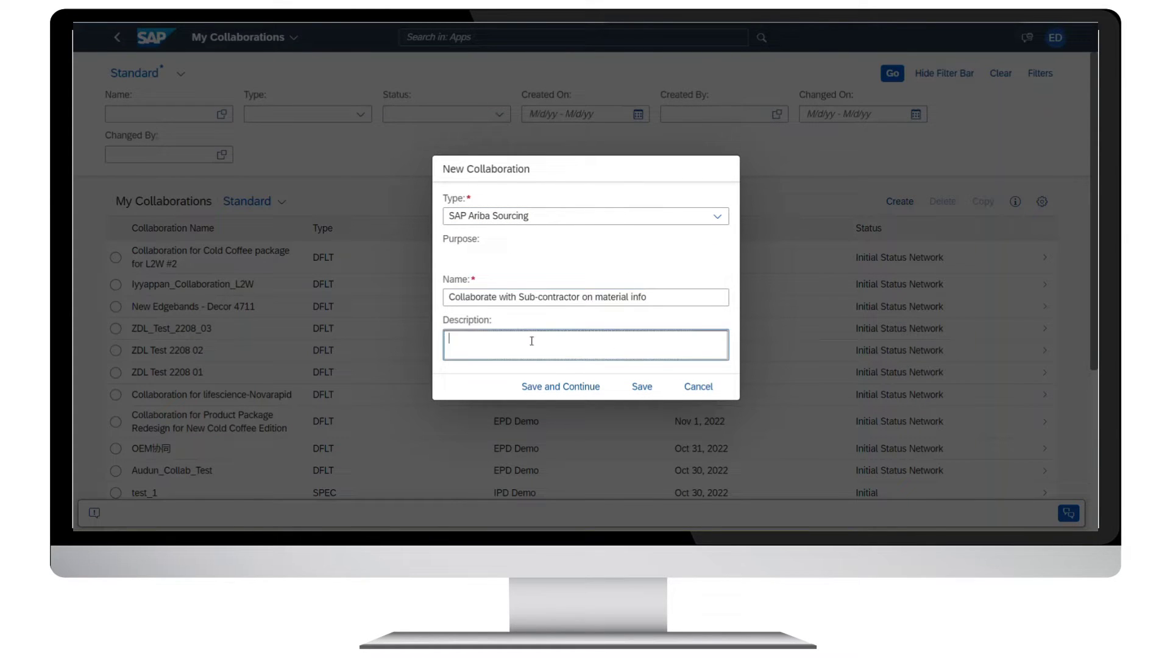
{"action": "type", "text": "Collaborate to exchange information on certain business process"}
{"action": "left_click", "coordinate": [531, 390]}
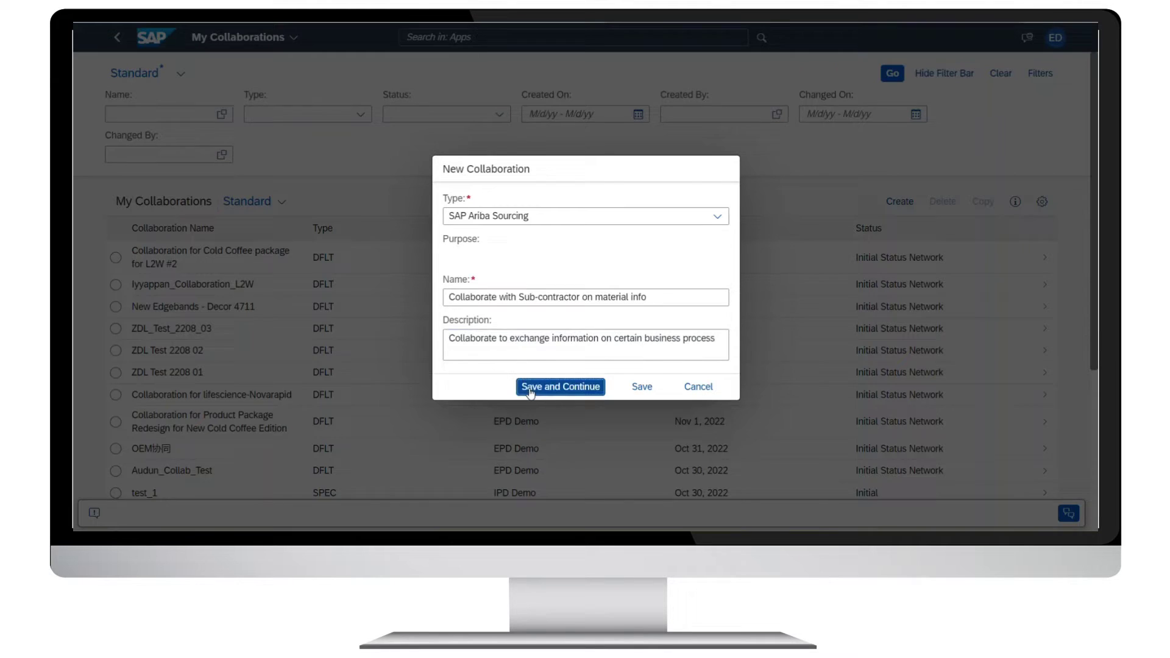
- Add a 'Design Models' folder to the collaboration's shared documents
{"action": "left_click", "coordinate": [231, 191]}
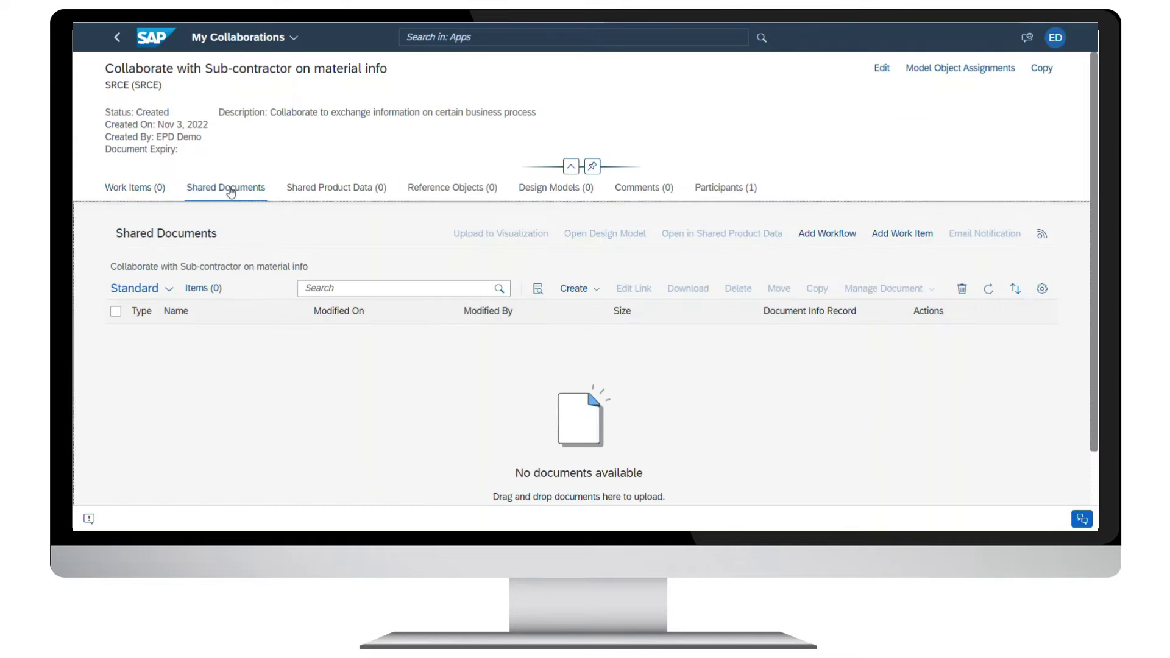
{"action": "left_click", "coordinate": [590, 289]}
{"action": "left_click", "coordinate": [588, 310]}
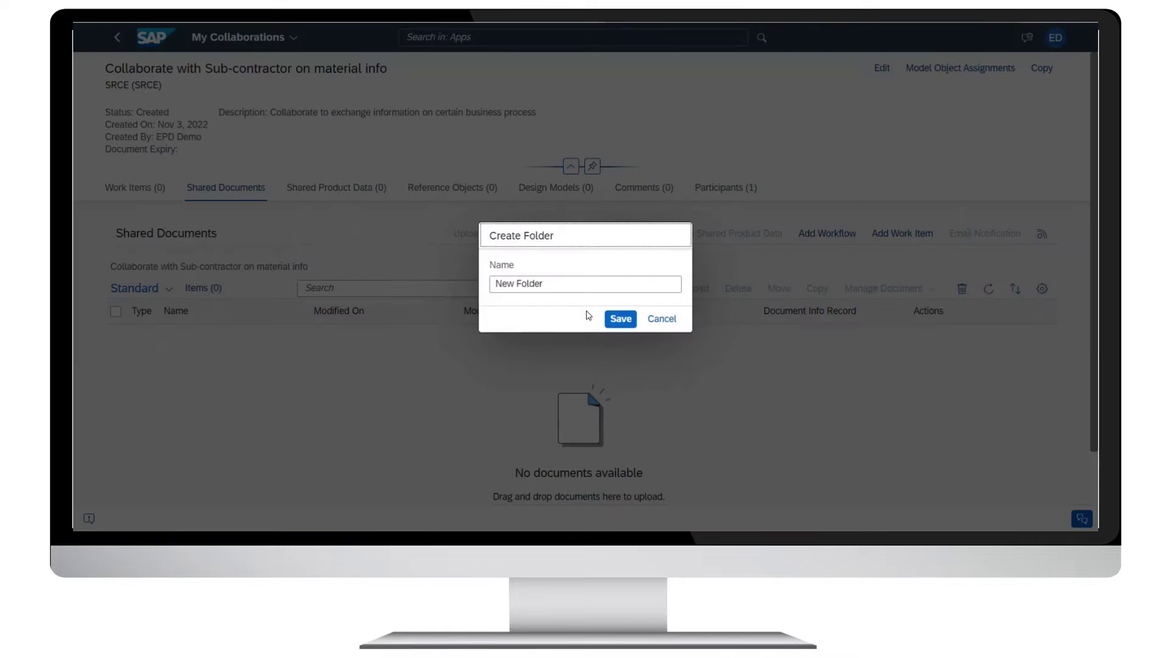
{"action": "triple_click", "coordinate": [562, 285]}
{"action": "type", "text": "Design"}
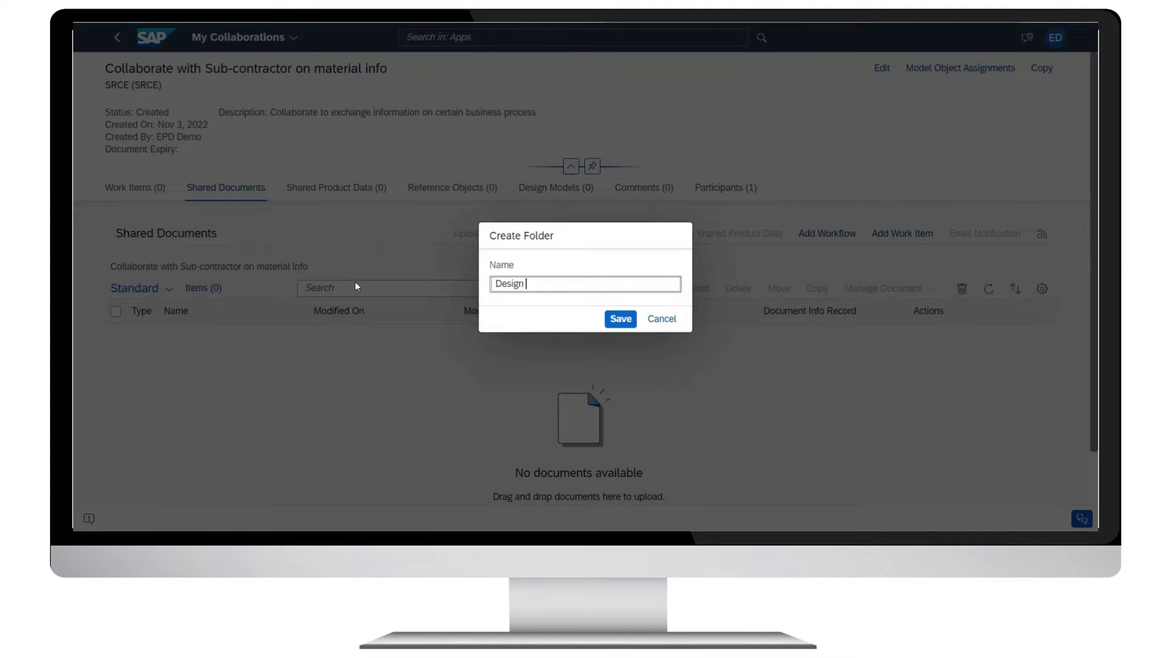
{"action": "type", "text": " Models"}
{"action": "left_click", "coordinate": [617, 323]}
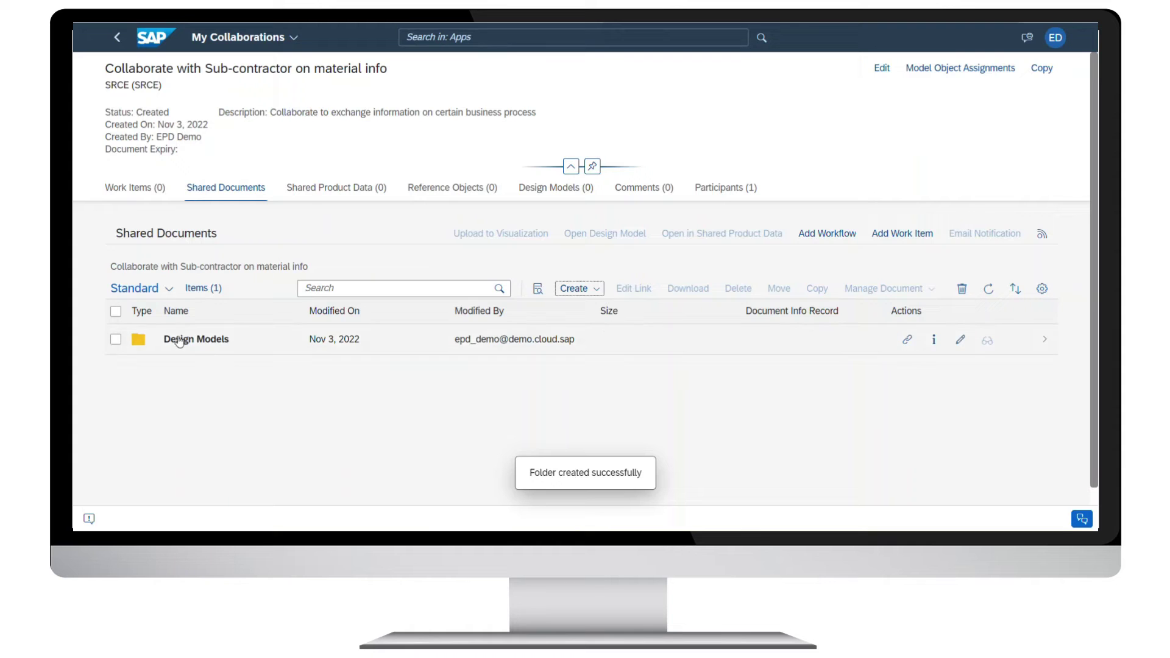
- Create a second folder named 'Specs' and open it
{"action": "left_click", "coordinate": [219, 340]}
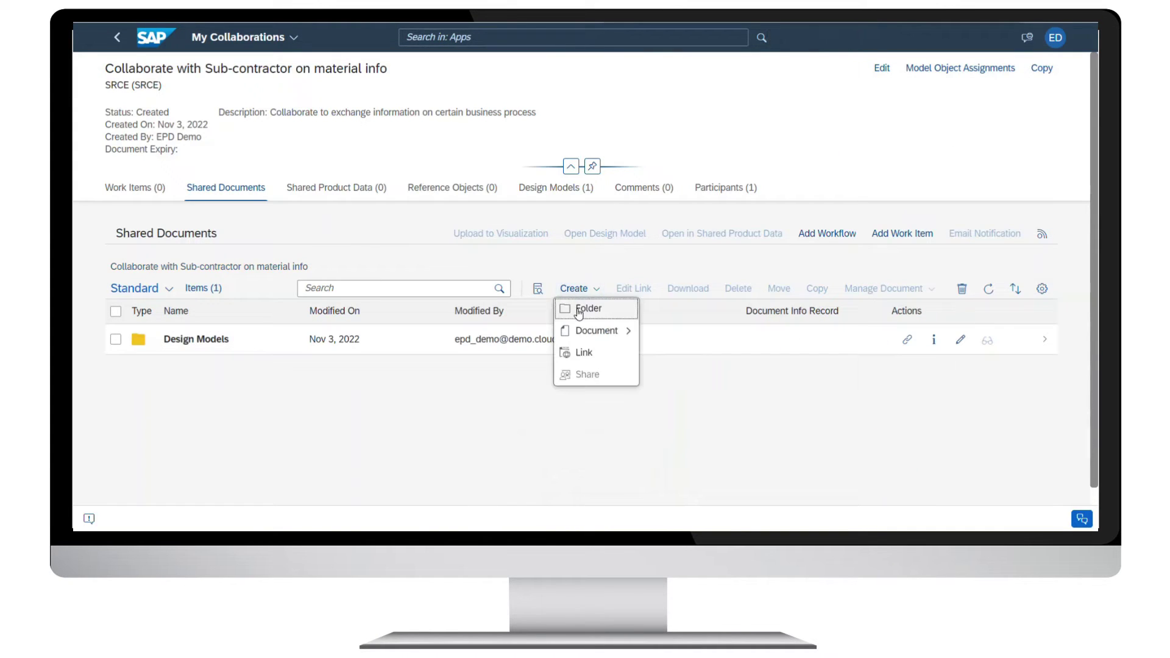
{"action": "left_click", "coordinate": [578, 310]}
{"action": "type", "text": "S"}
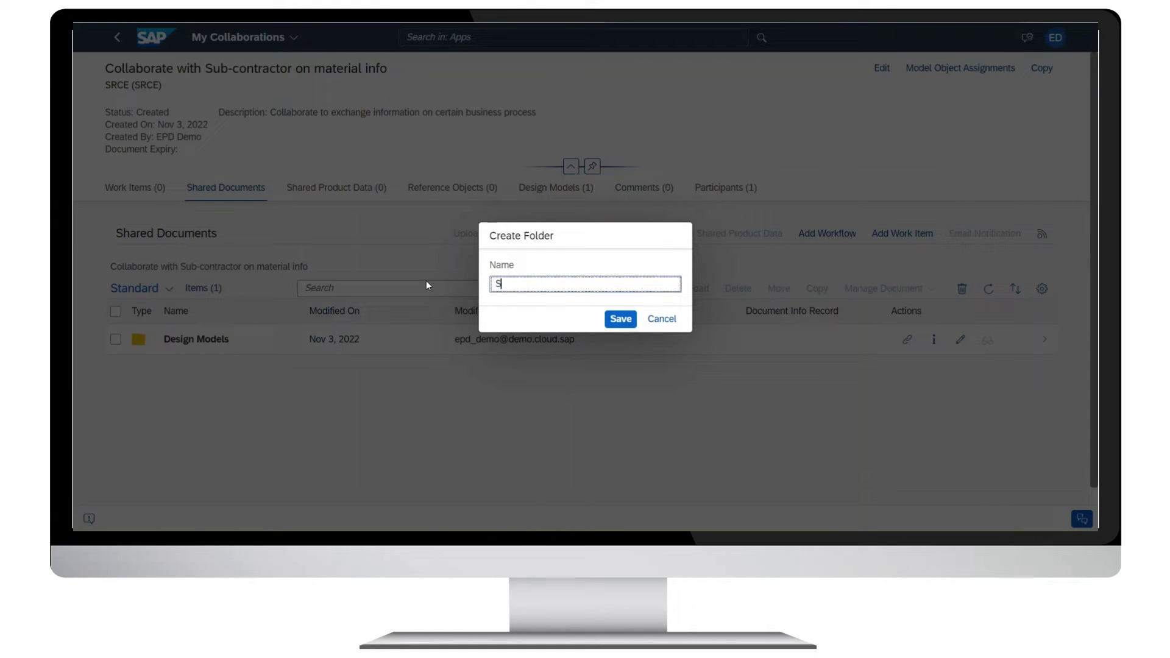
{"action": "type", "text": "pecs"}
{"action": "left_click", "coordinate": [619, 314]}
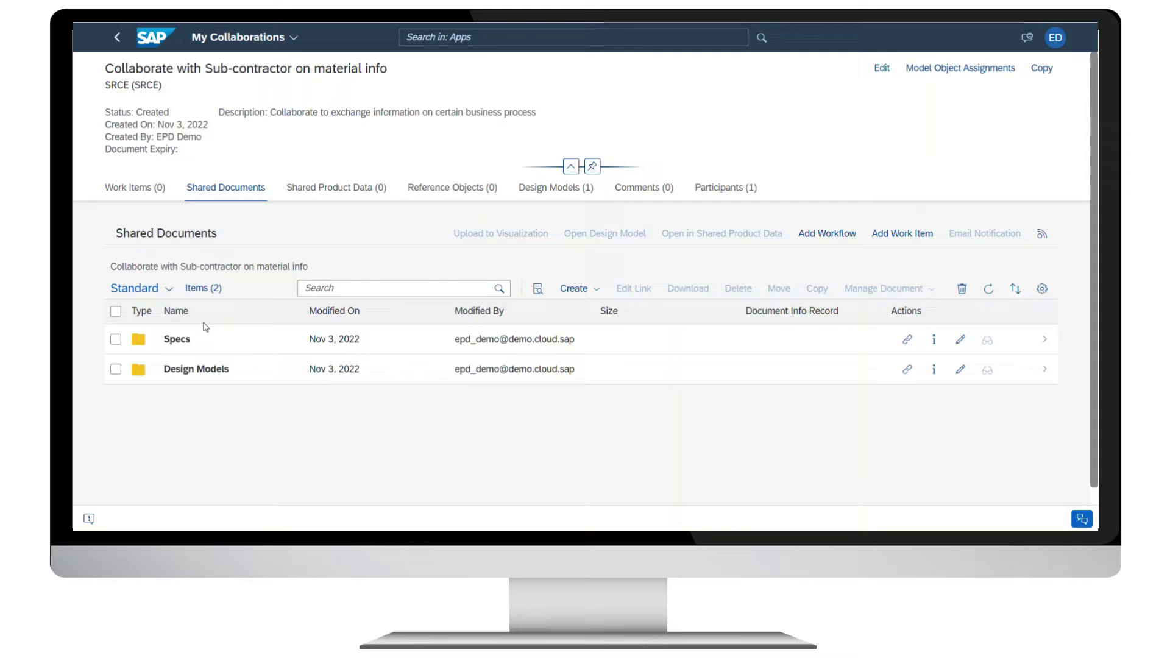
{"action": "left_click", "coordinate": [159, 341]}
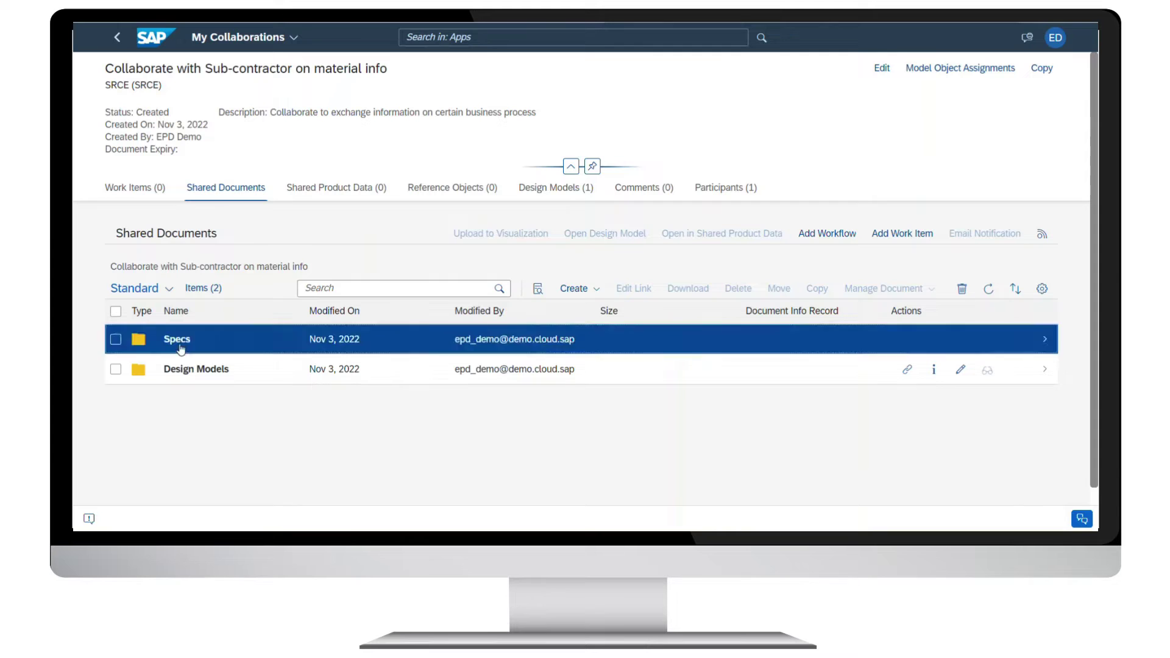
- Upload 1_Intelligent Valve Documentation.xlsx into Specs, then view the Reference Objects
{"action": "left_click", "coordinate": [576, 288]}
{"action": "left_click", "coordinate": [656, 333]}
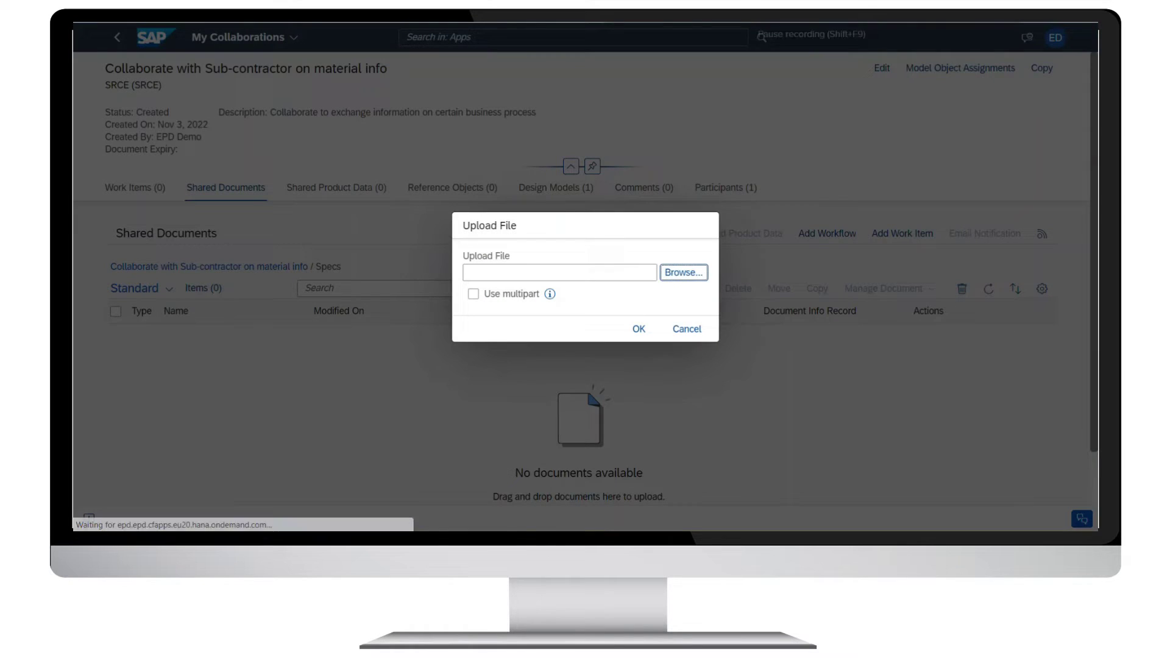
{"action": "left_click", "coordinate": [673, 275]}
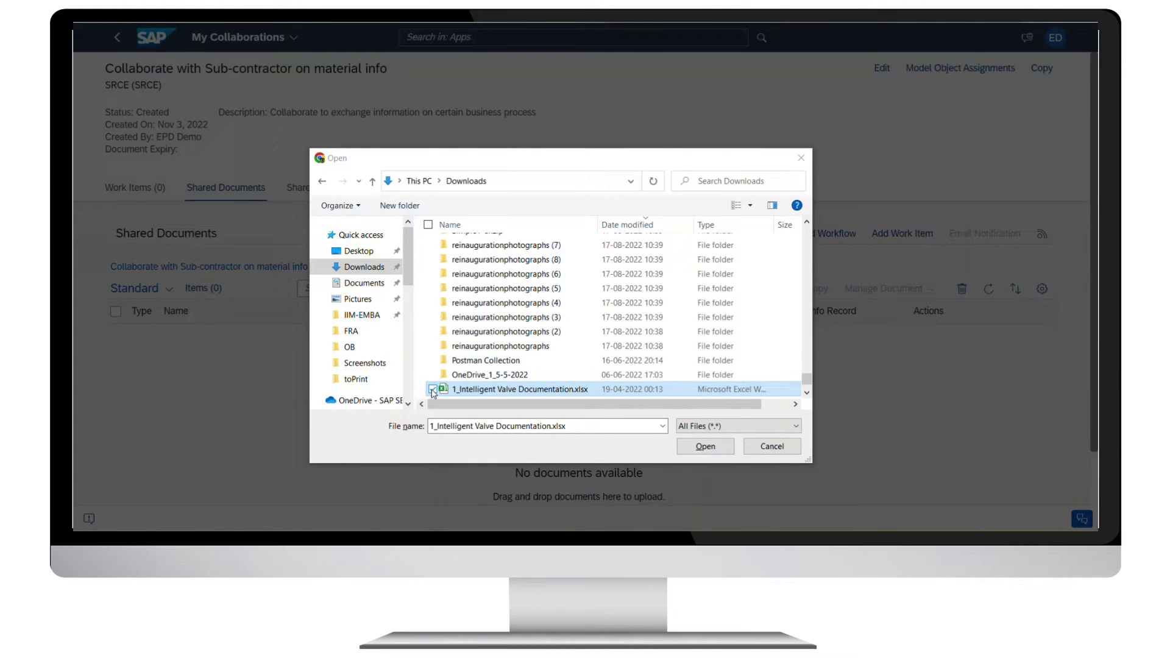
{"action": "left_click", "coordinate": [705, 446]}
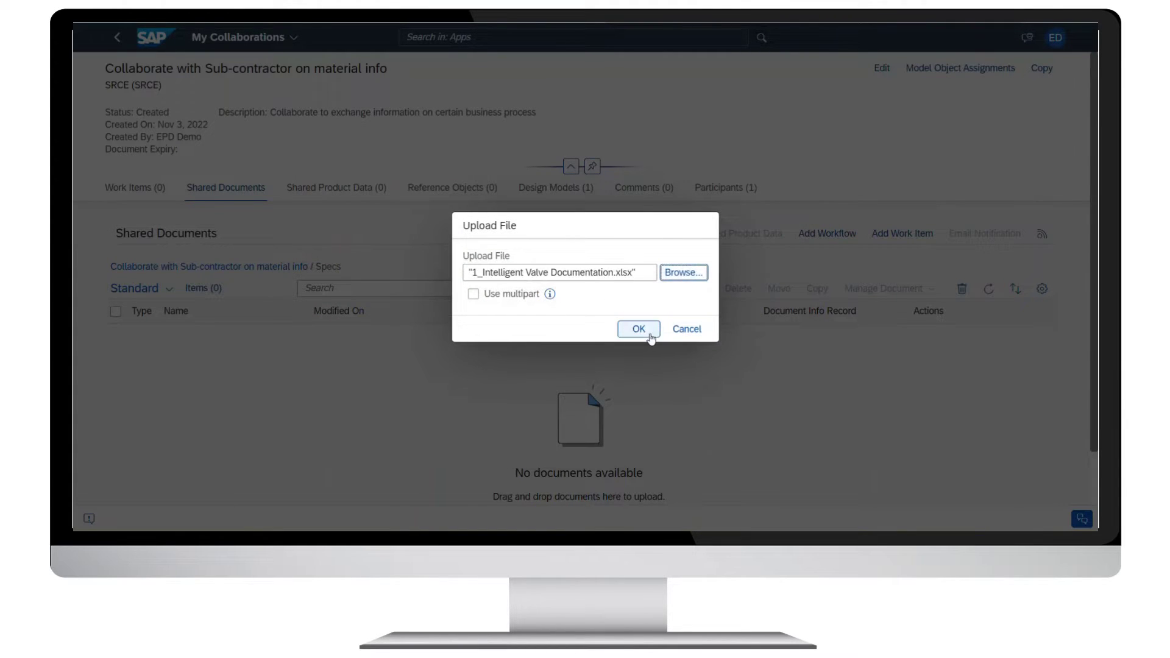
{"action": "left_click", "coordinate": [639, 329]}
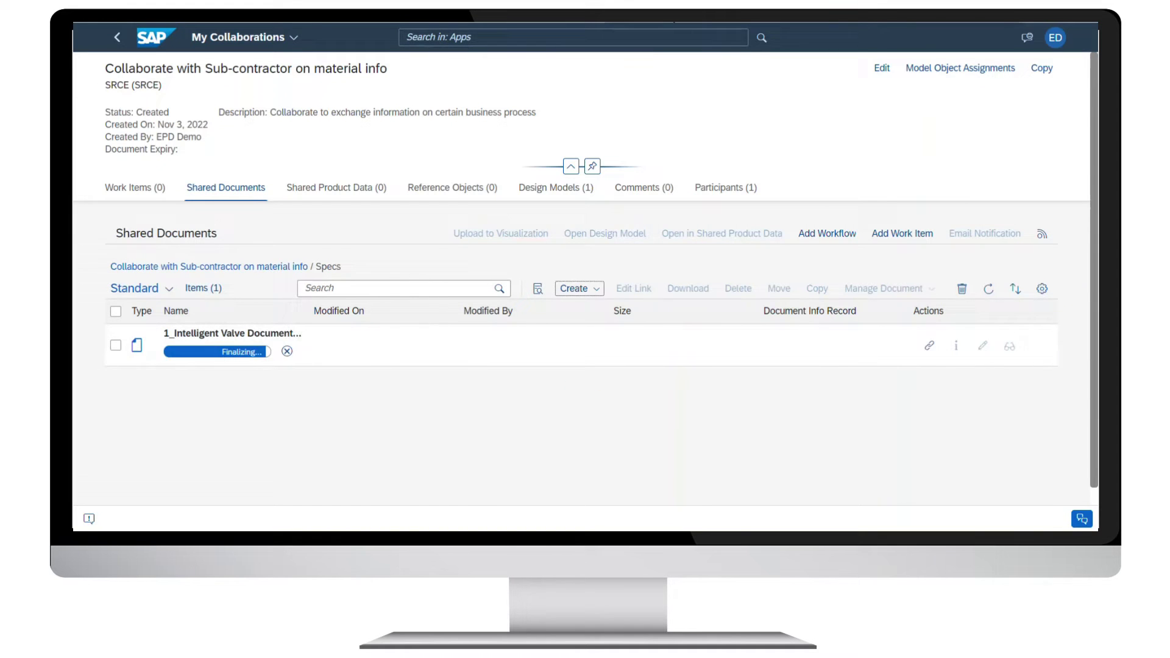
{"action": "left_click", "coordinate": [462, 192]}
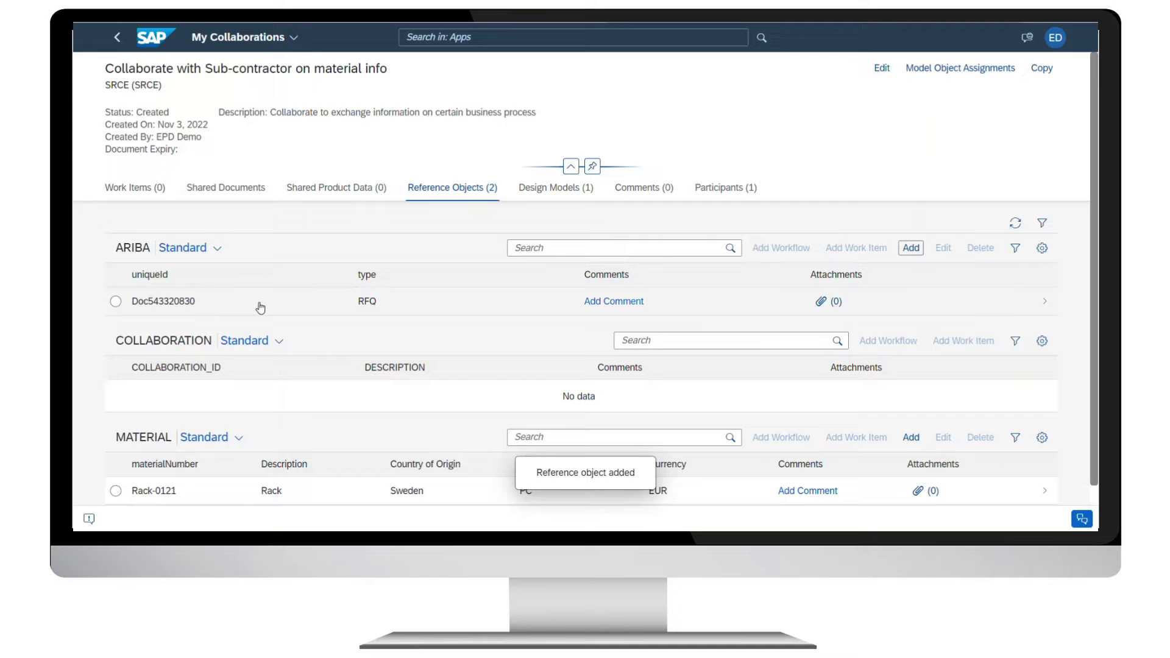
- Add EPD SUPPLIER as a participant with the Contributor role
{"action": "scroll", "coordinate": [192, 465], "scroll_direction": "down", "scroll_amount": 1}
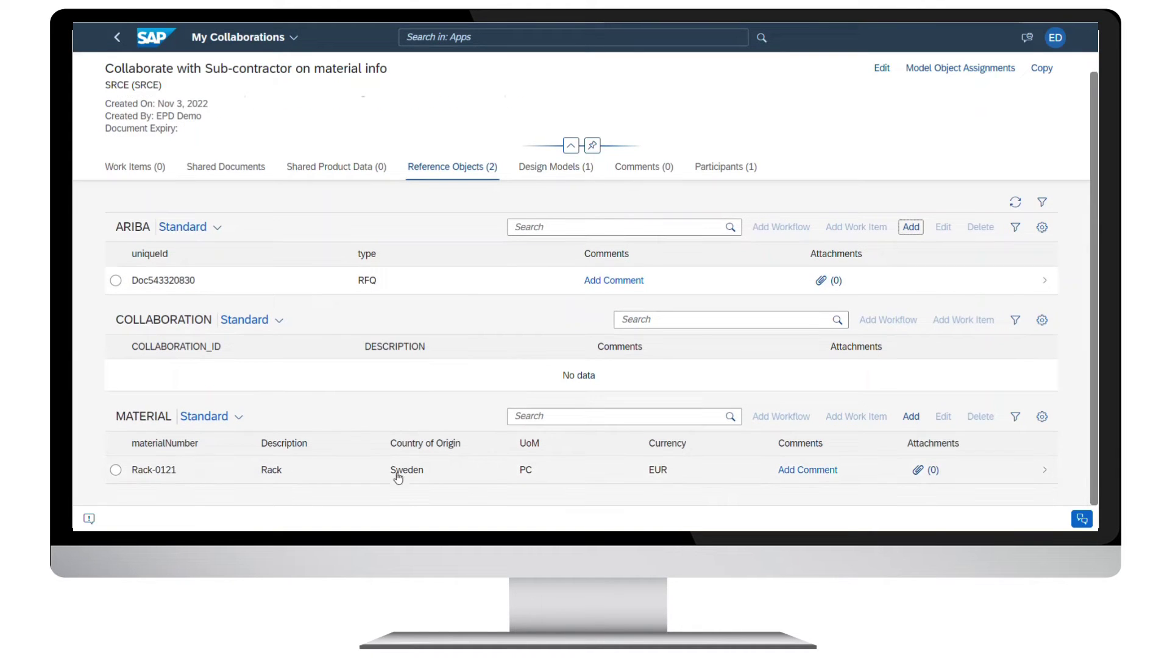
{"action": "scroll", "coordinate": [712, 193], "scroll_direction": "up", "scroll_amount": 1}
{"action": "left_click", "coordinate": [711, 190]}
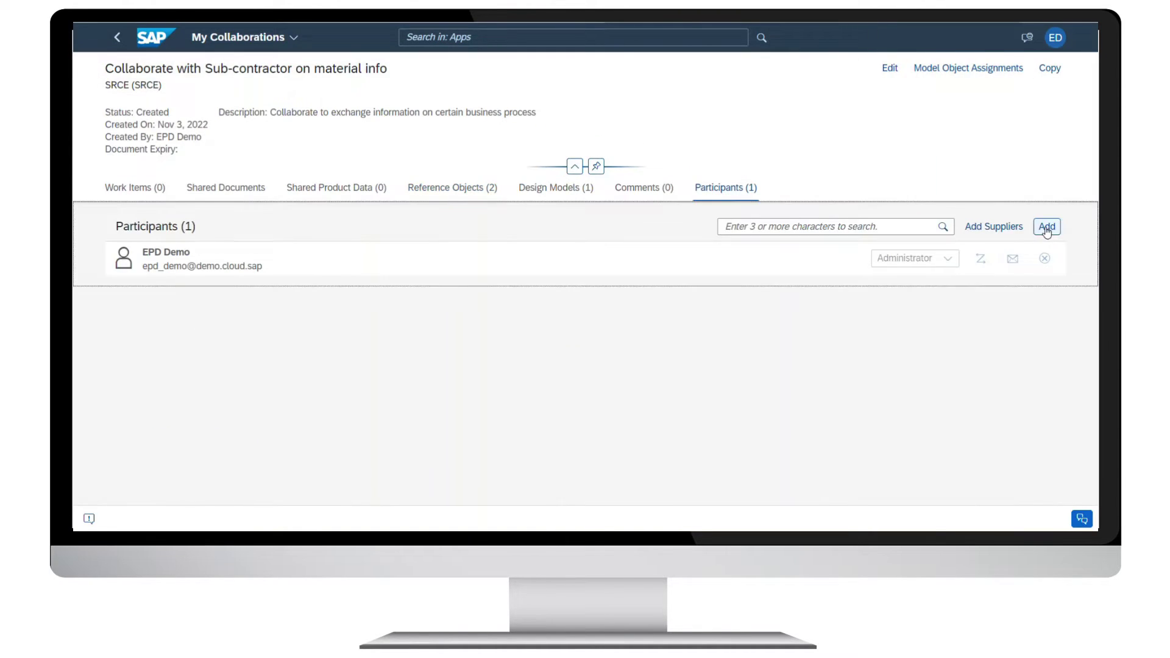
{"action": "left_click", "coordinate": [1047, 226]}
{"action": "type", "text": "Suppl"}
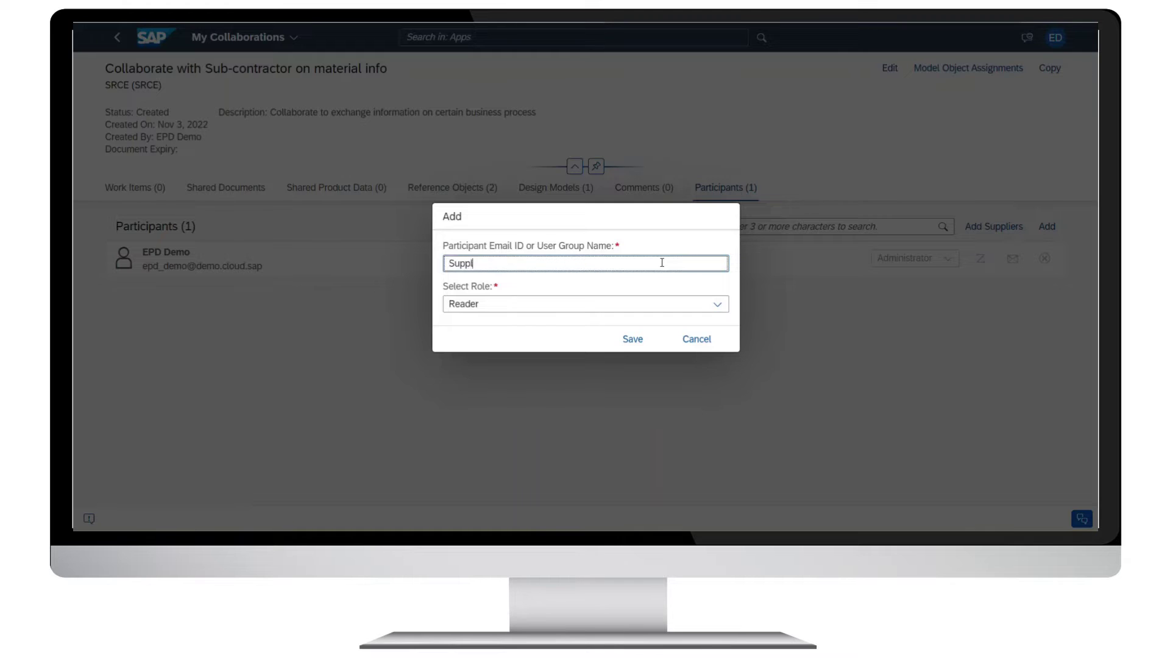
{"action": "type", "text": "ier"}
{"action": "left_click", "coordinate": [631, 275]}
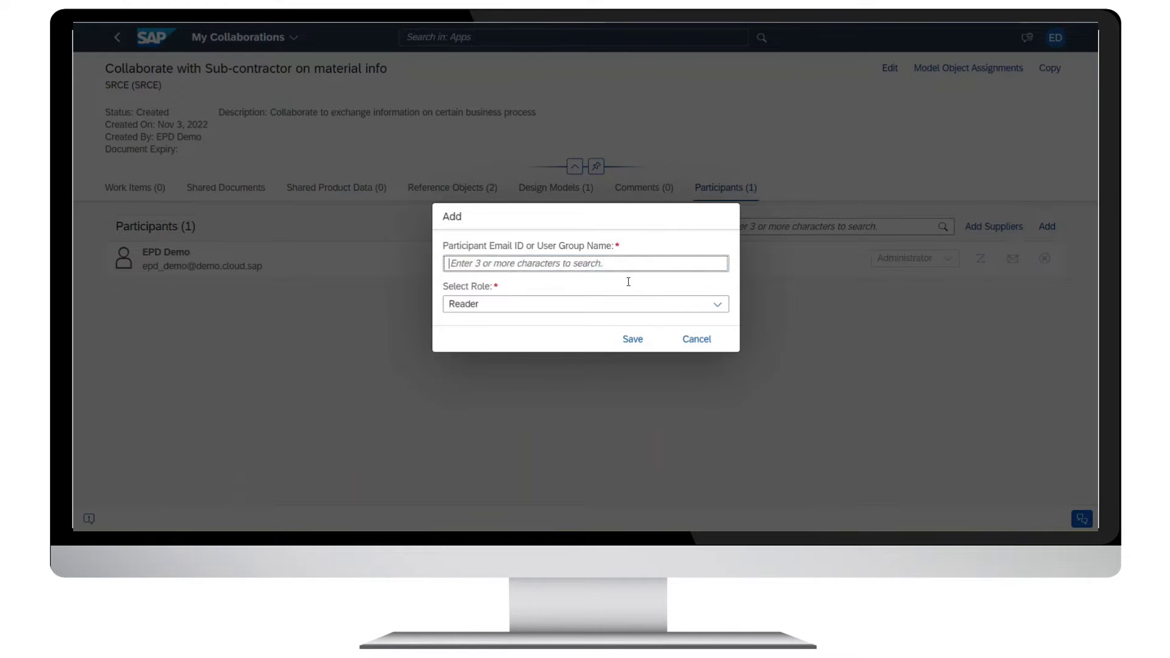
{"action": "left_click", "coordinate": [596, 308]}
{"action": "left_click", "coordinate": [543, 342]}
{"action": "left_click", "coordinate": [631, 340]}
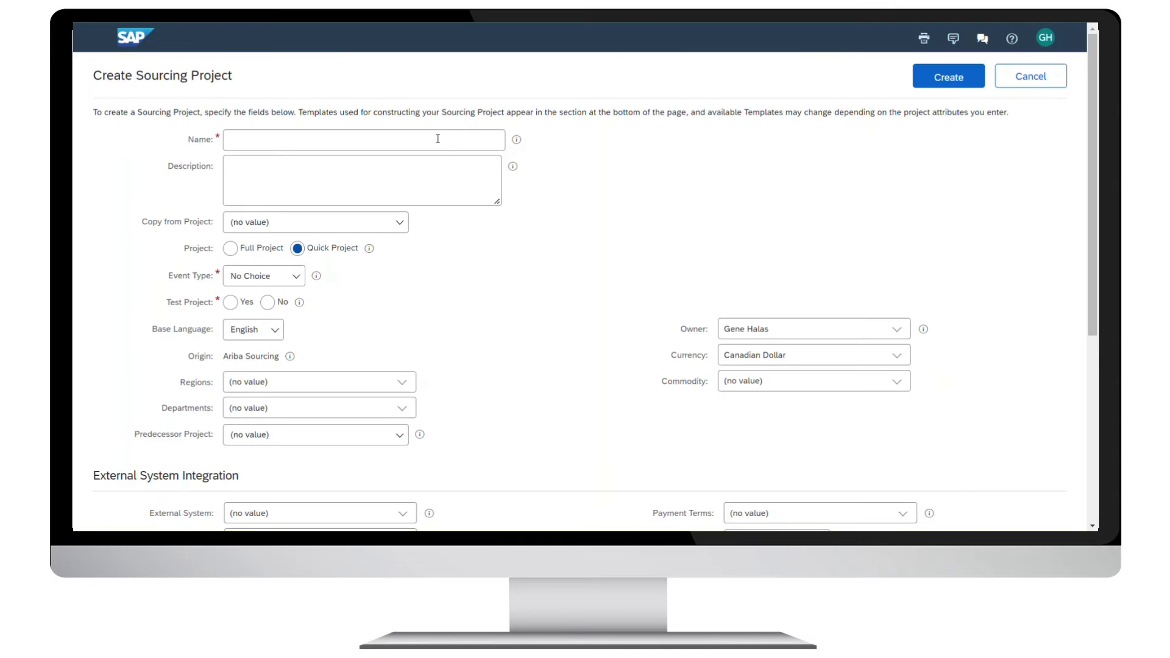
- Name and describe the sourcing project 'Sourcing request for Material'
{"action": "left_click", "coordinate": [437, 139]}
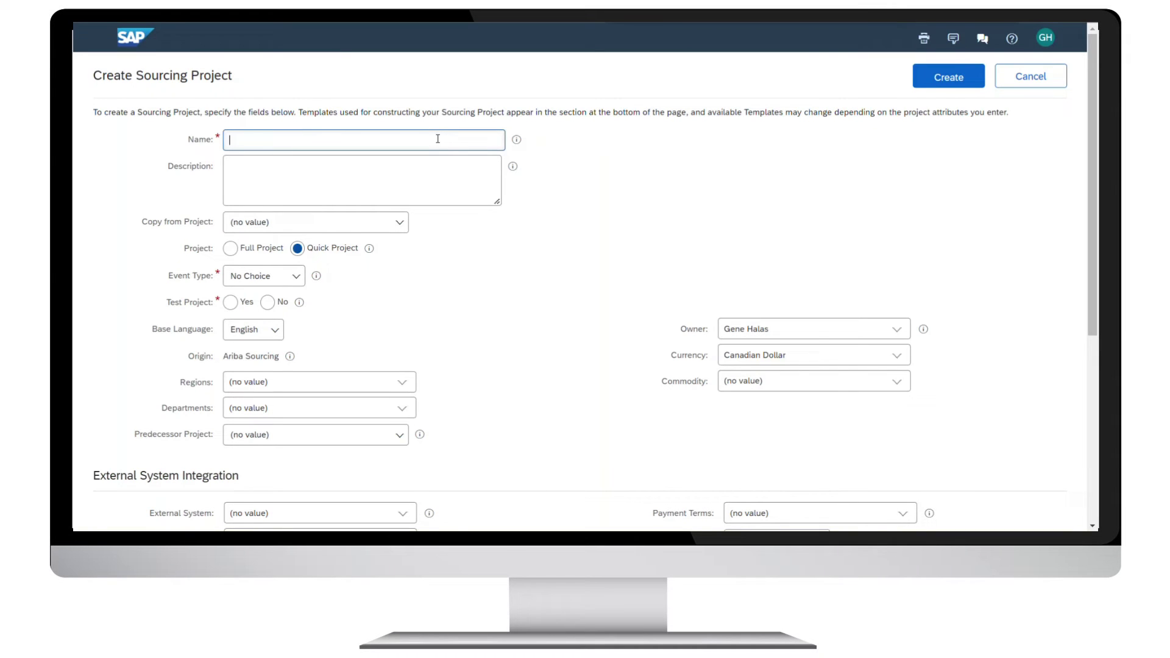
{"action": "type", "text": "Sourcing request for Material"}
{"action": "left_click", "coordinate": [384, 165]}
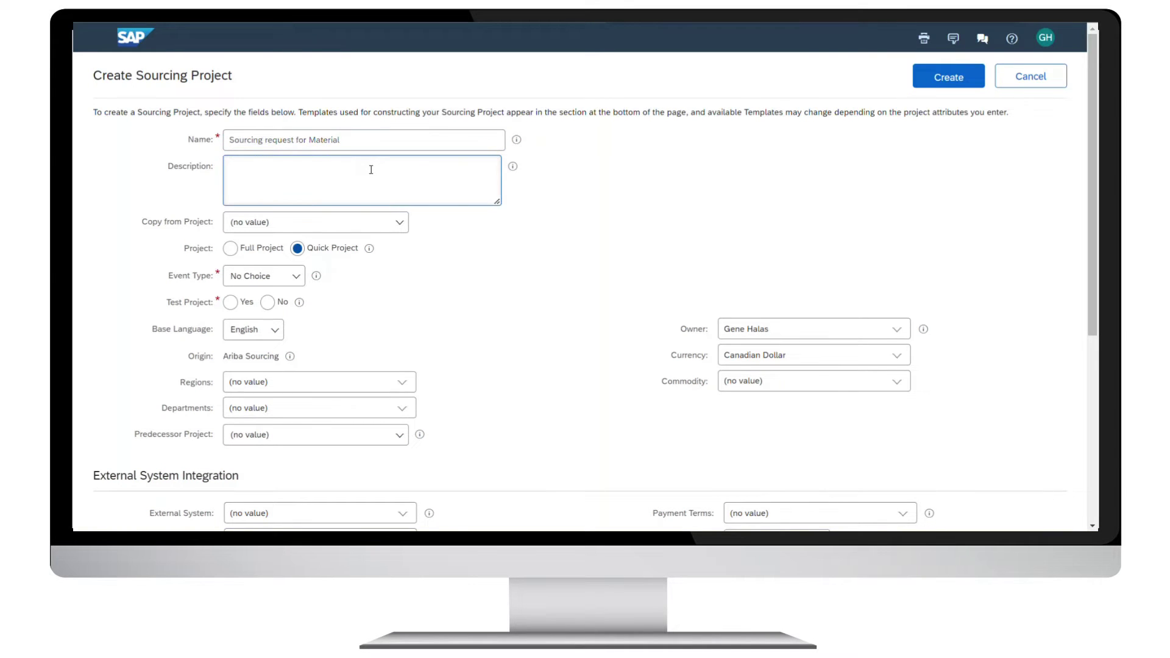
{"action": "type", "text": "Sourcing request for Material"}
- Copy fields from an existing data-centre capacity project
{"action": "scroll", "coordinate": [396, 263], "scroll_direction": "down", "scroll_amount": 3}
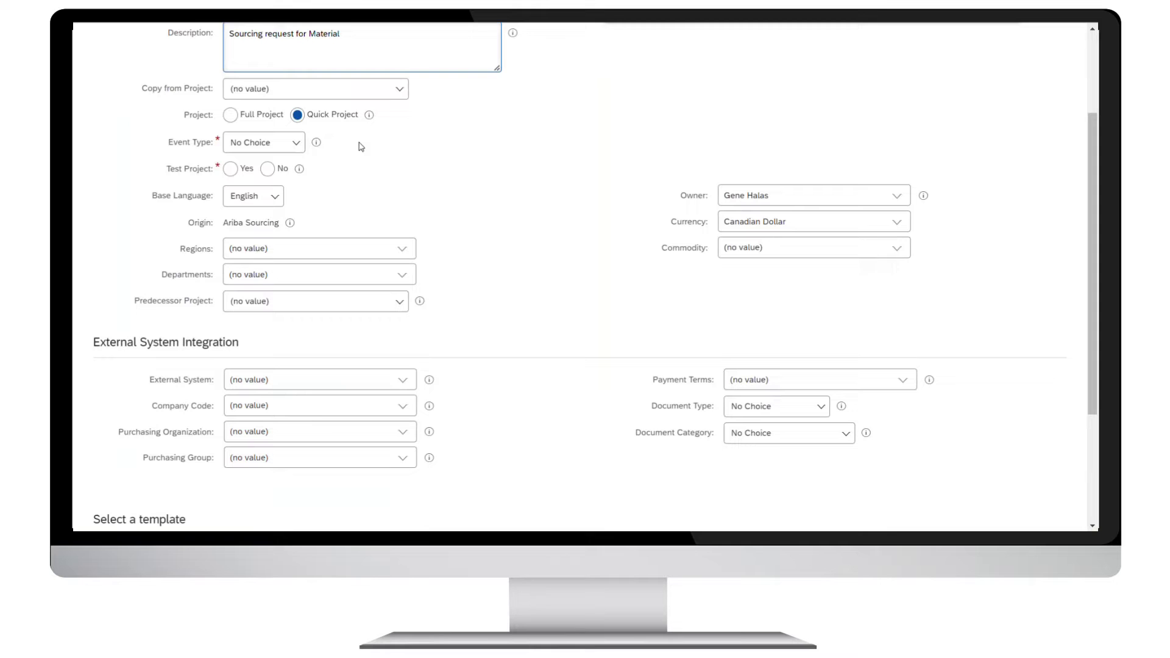
{"action": "left_click", "coordinate": [395, 97]}
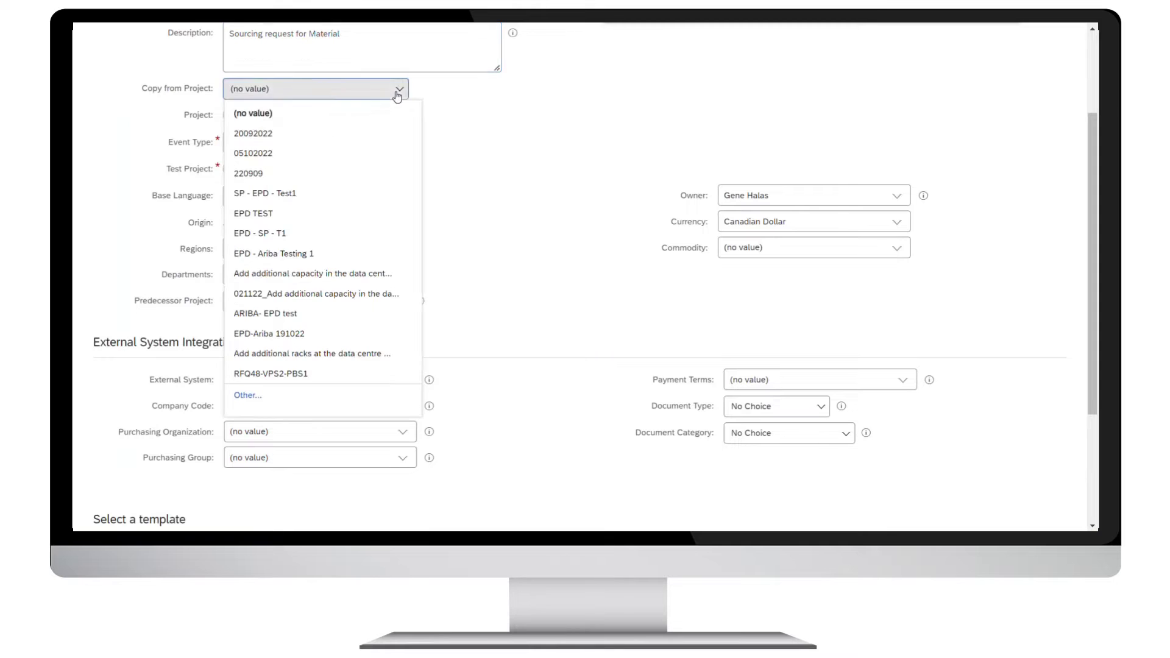
{"action": "left_click", "coordinate": [354, 274]}
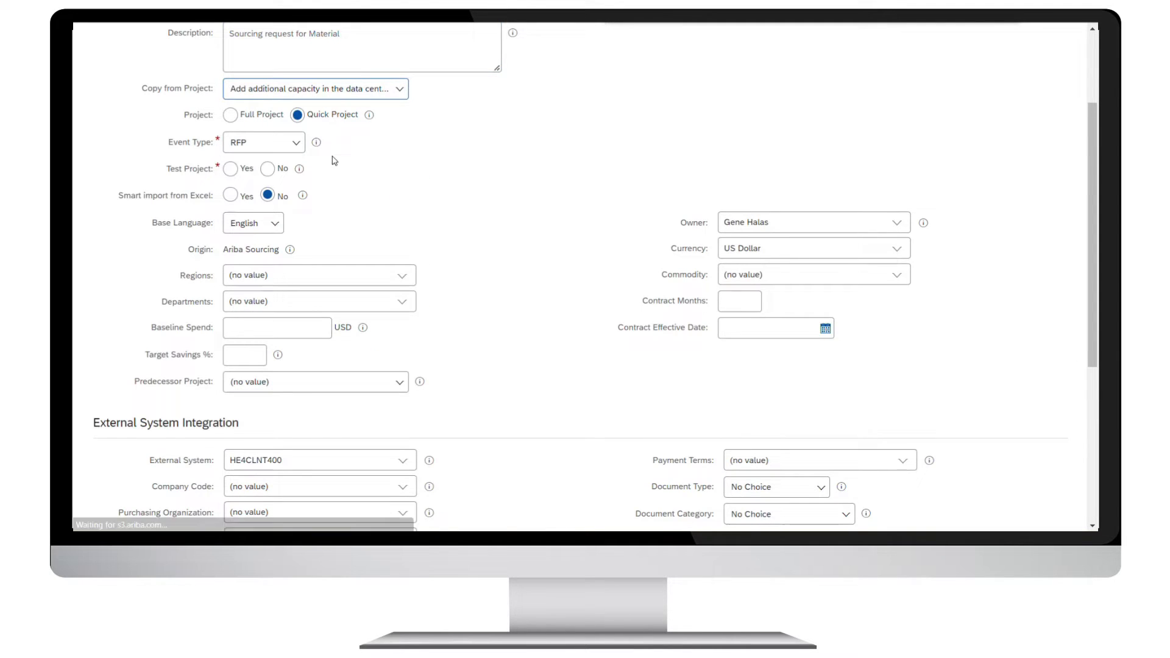
{"action": "scroll", "coordinate": [370, 167], "scroll_direction": "down", "scroll_amount": 1}
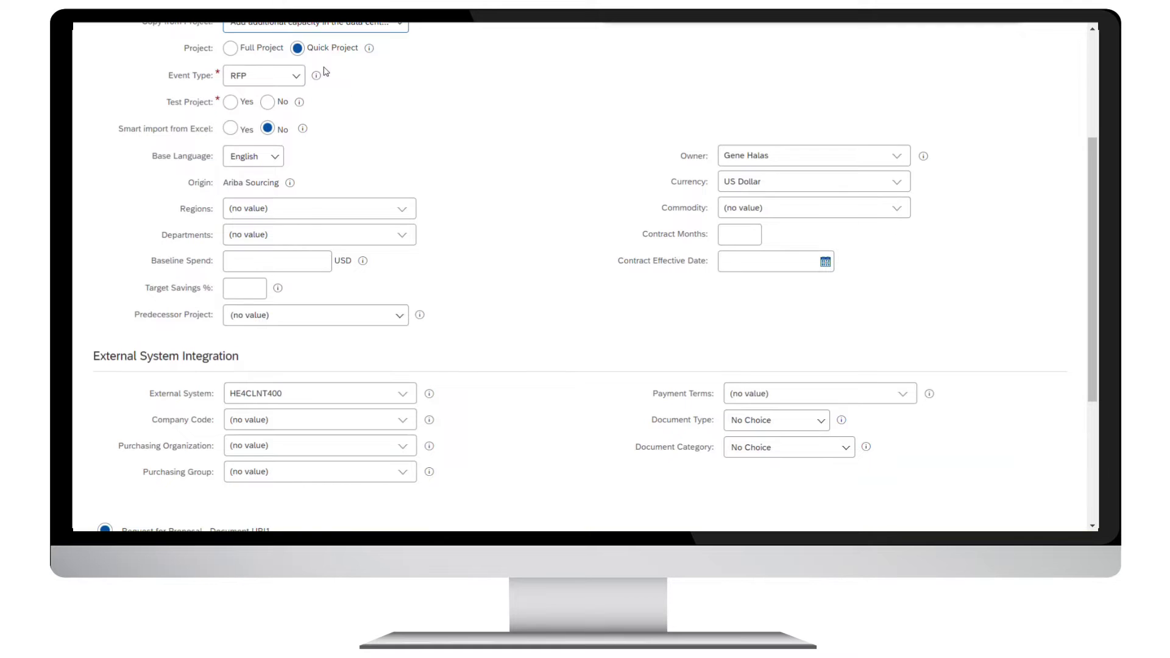
{"action": "scroll", "coordinate": [387, 98], "scroll_direction": "down", "scroll_amount": 1}
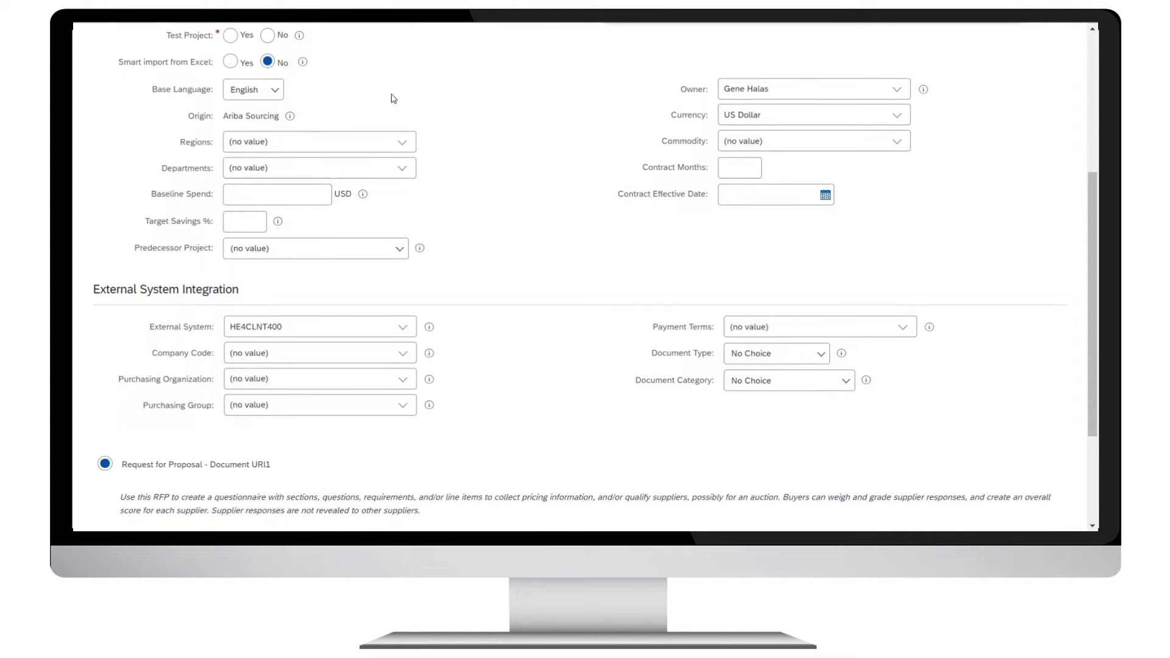
{"action": "scroll", "coordinate": [488, 131], "scroll_direction": "down", "scroll_amount": 1}
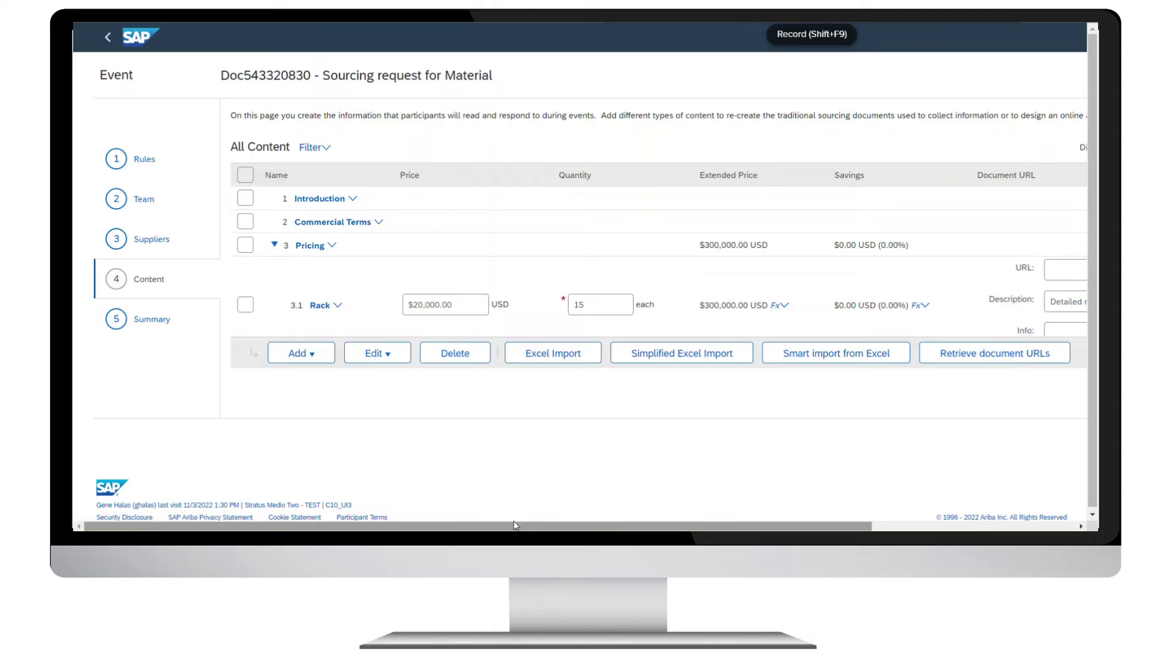
- Retrieve the collaboration room link into the Rack item's document URL and continue to Summary
{"action": "left_click_drag", "start_coordinate": [514, 528], "coordinate": [718, 528]}
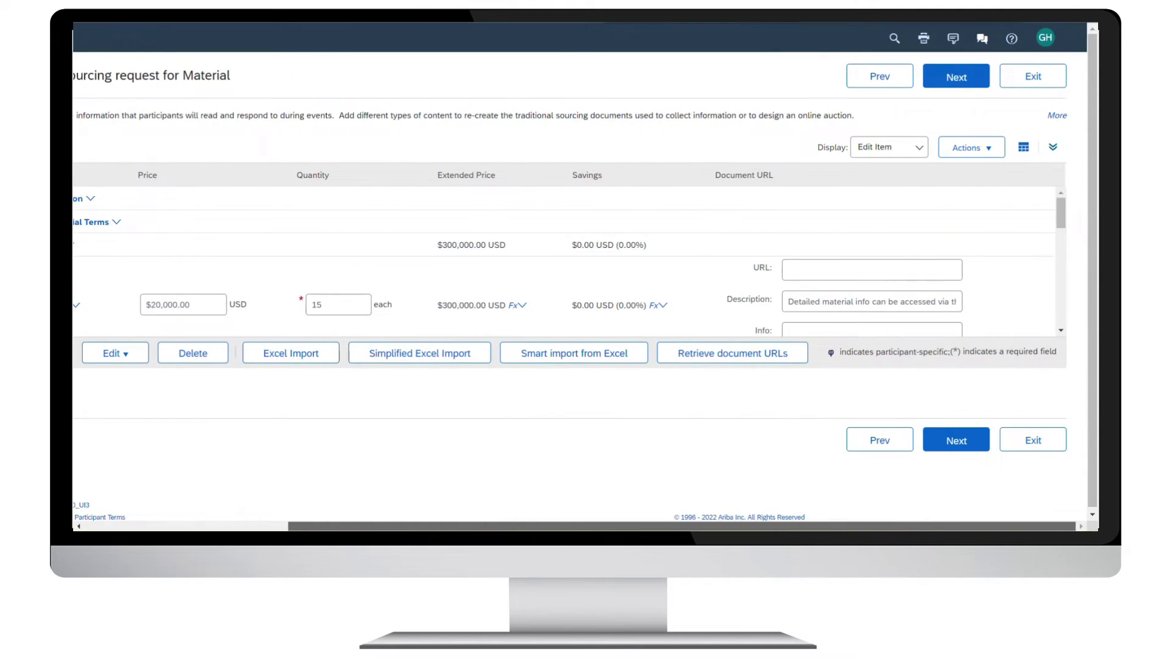
{"action": "left_click", "coordinate": [691, 364]}
{"action": "left_click_drag", "start_coordinate": [790, 301], "coordinate": [958, 308]}
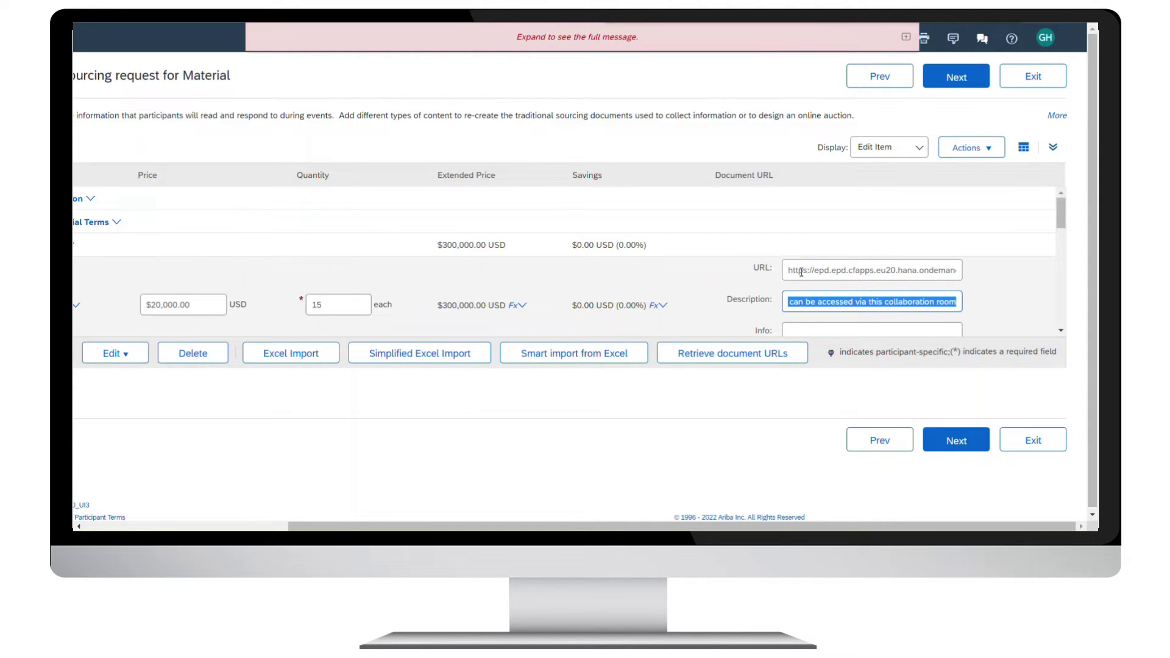
{"action": "left_click_drag", "start_coordinate": [801, 272], "coordinate": [980, 285]}
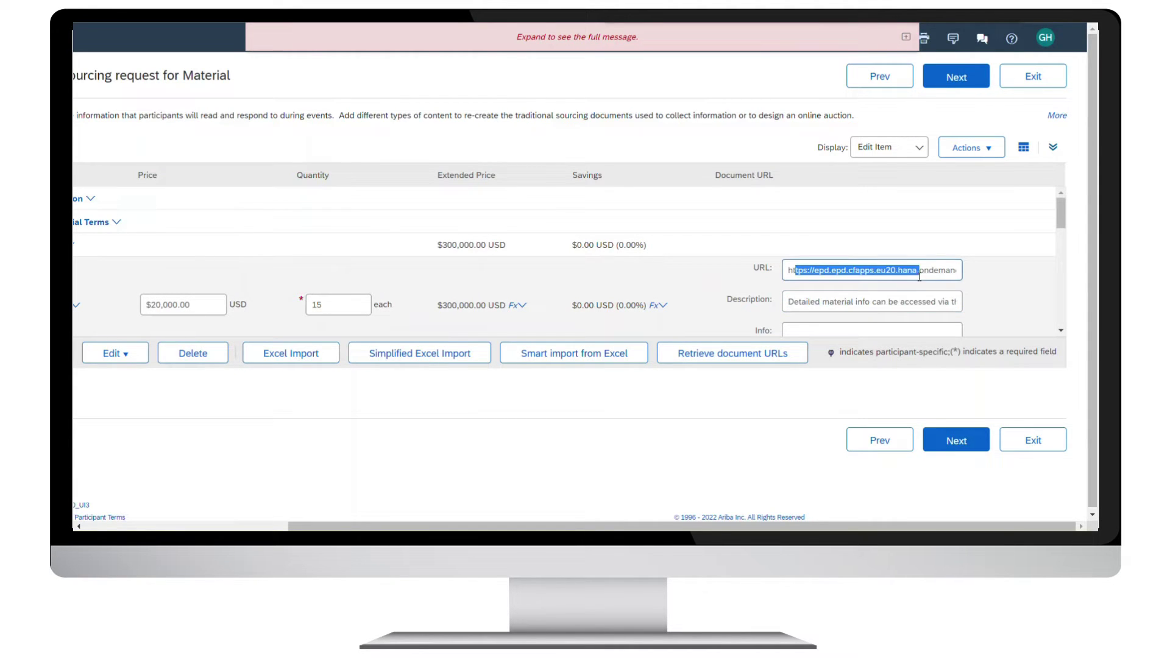
{"action": "left_click", "coordinate": [944, 442]}
{"action": "scroll", "coordinate": [676, 168], "scroll_direction": "up", "scroll_amount": 5}
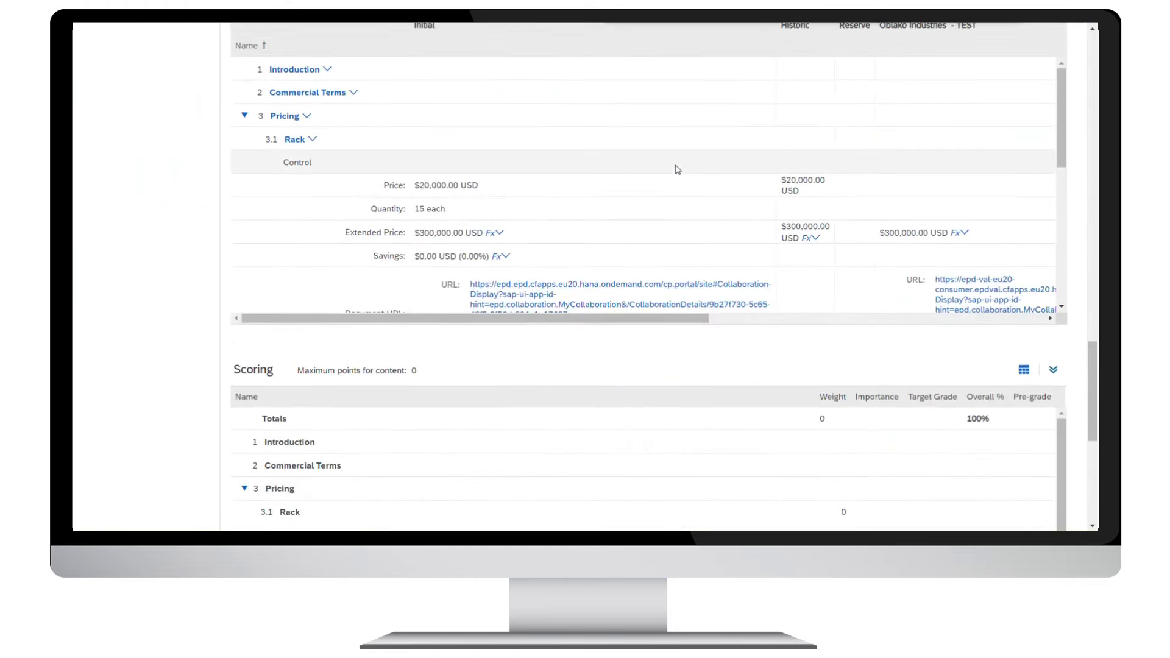
{"action": "scroll", "coordinate": [678, 169], "scroll_direction": "up", "scroll_amount": 5}
{"action": "scroll", "coordinate": [678, 169], "scroll_direction": "up", "scroll_amount": 5}
- Publish event Doc543320830 and review it in the supplier response console
{"action": "scroll", "coordinate": [676, 171], "scroll_direction": "up", "scroll_amount": 5}
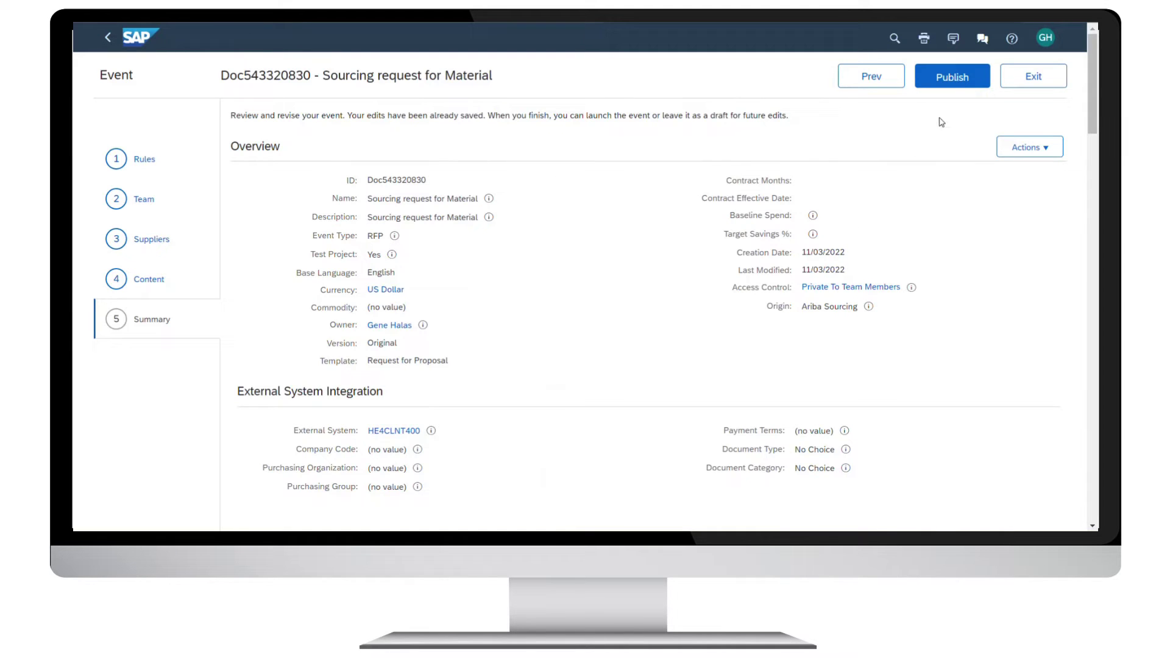
{"action": "left_click", "coordinate": [944, 86]}
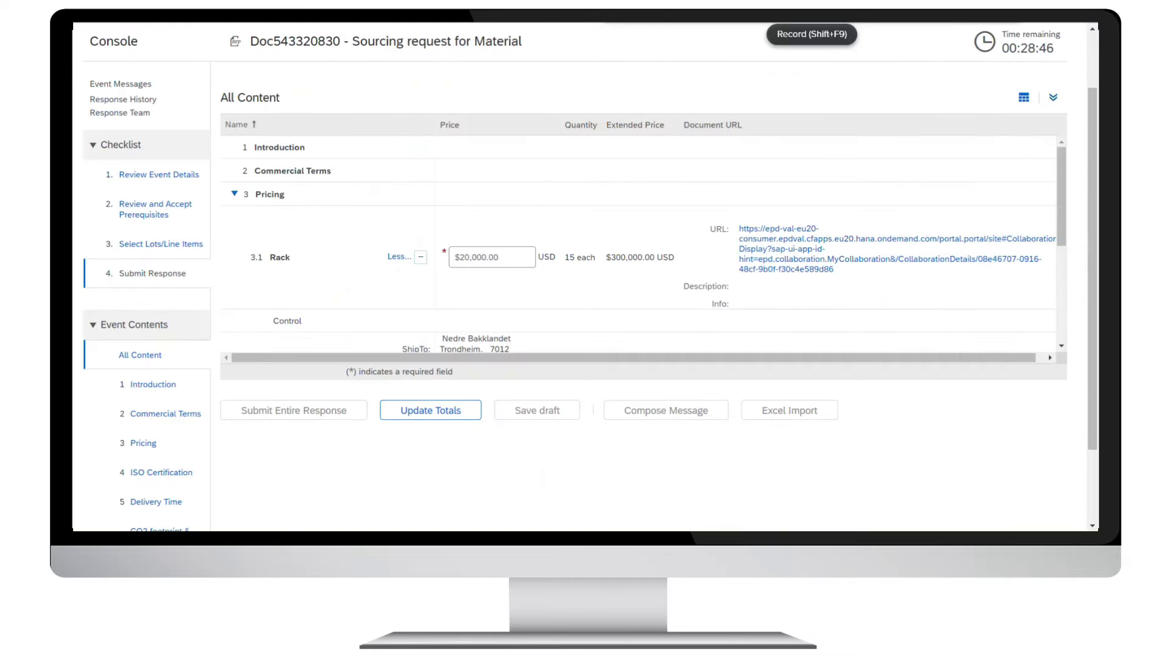
{"action": "left_click_drag", "start_coordinate": [250, 46], "coordinate": [525, 47]}
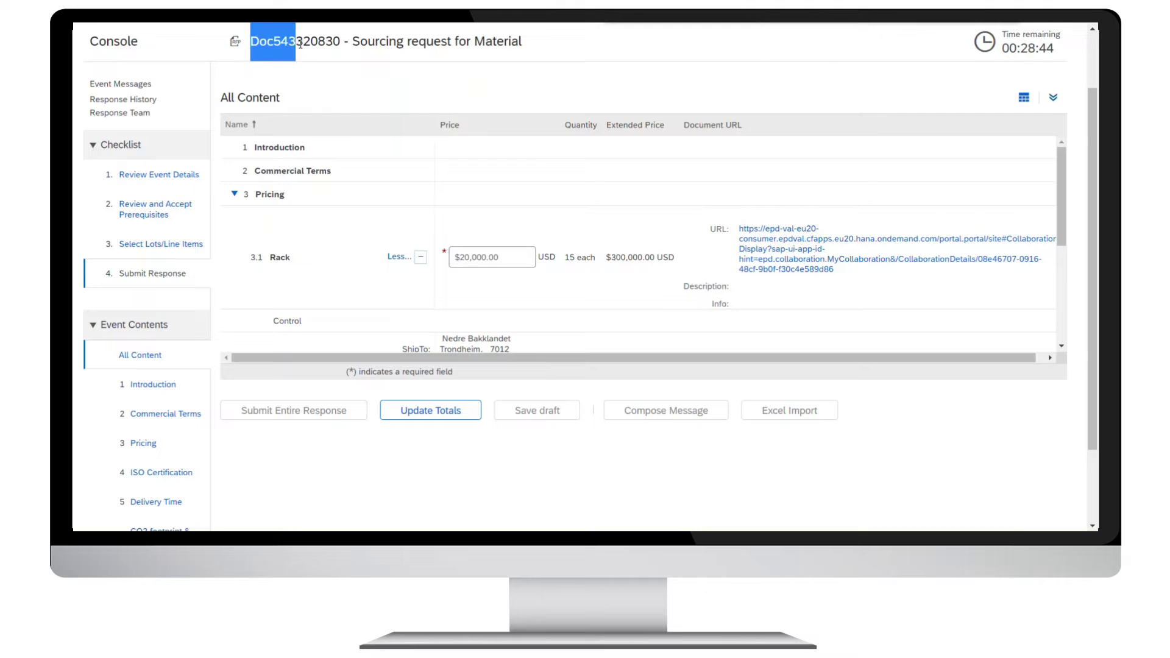
{"action": "left_click", "coordinate": [552, 79]}
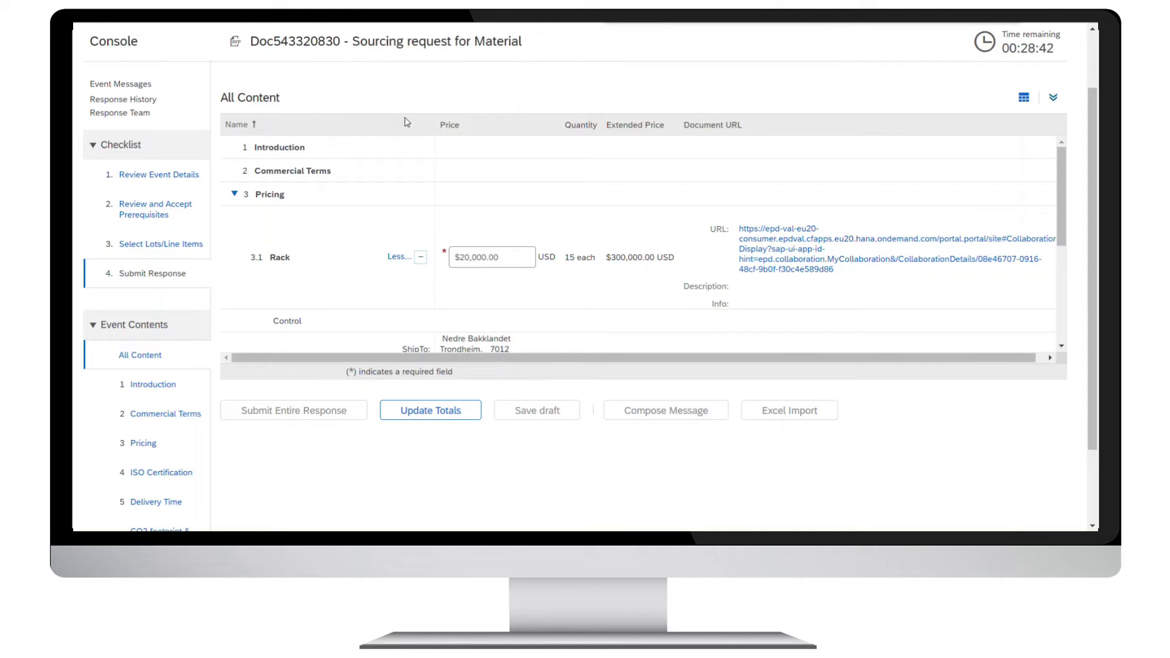
{"action": "scroll", "coordinate": [616, 201], "scroll_direction": "down", "scroll_amount": 1}
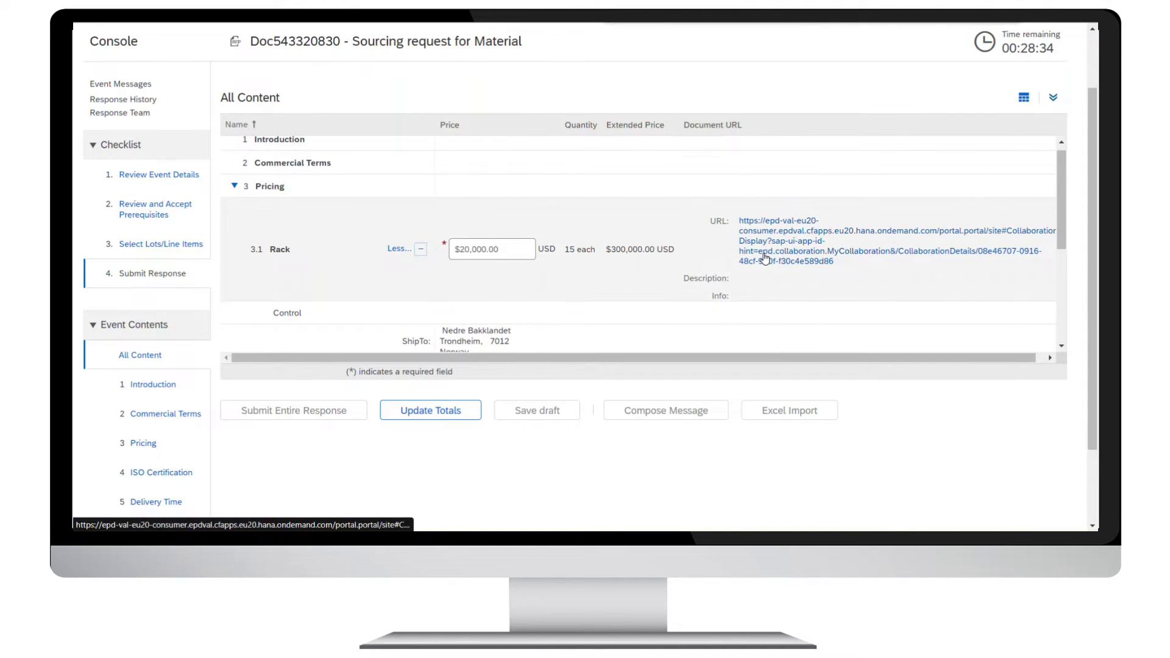
- Follow the Rack item's Document URL to the room and open Intelligent Valve.vds
{"action": "left_click", "coordinate": [765, 259]}
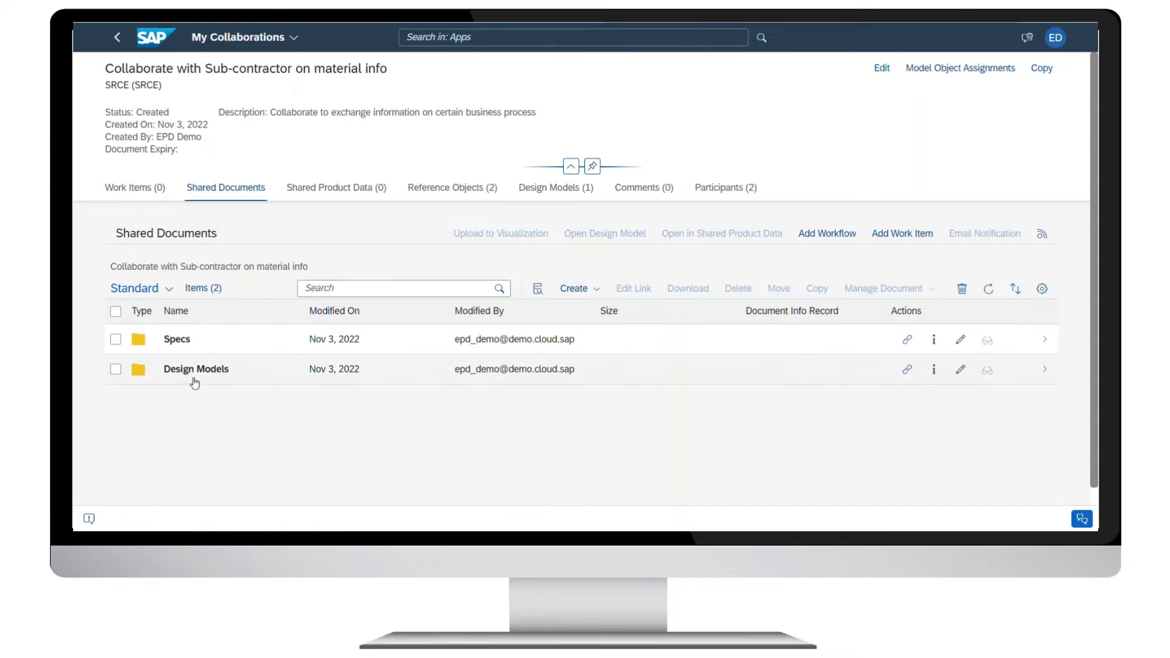
{"action": "left_click", "coordinate": [177, 345]}
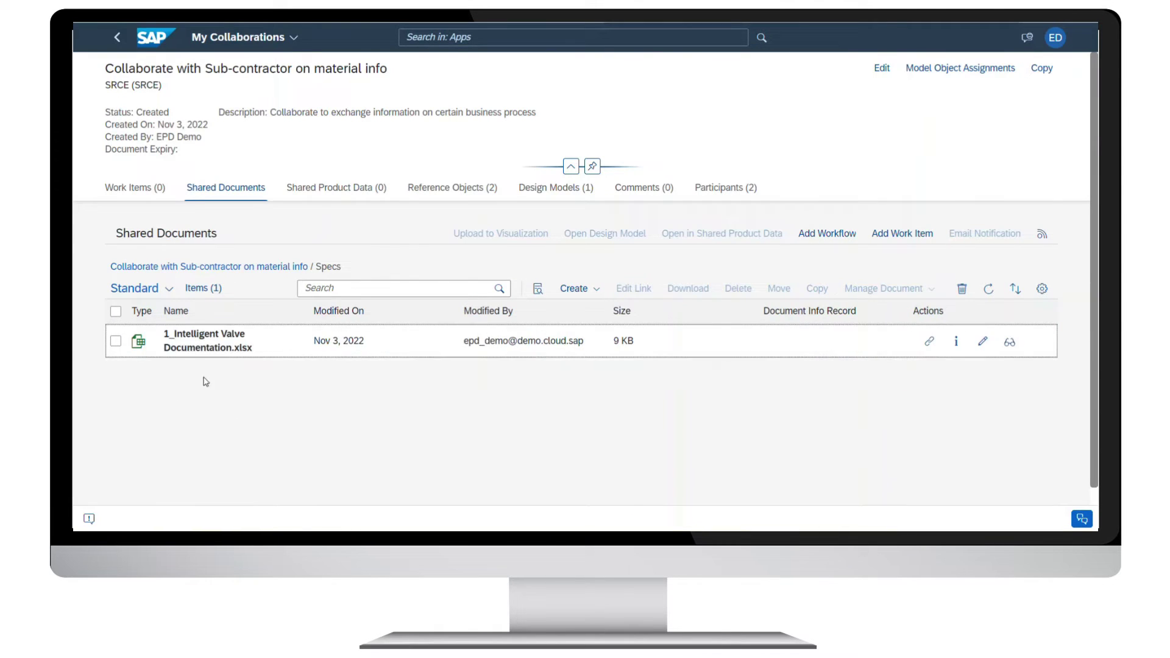
{"action": "left_click", "coordinate": [272, 269]}
{"action": "left_click", "coordinate": [545, 195]}
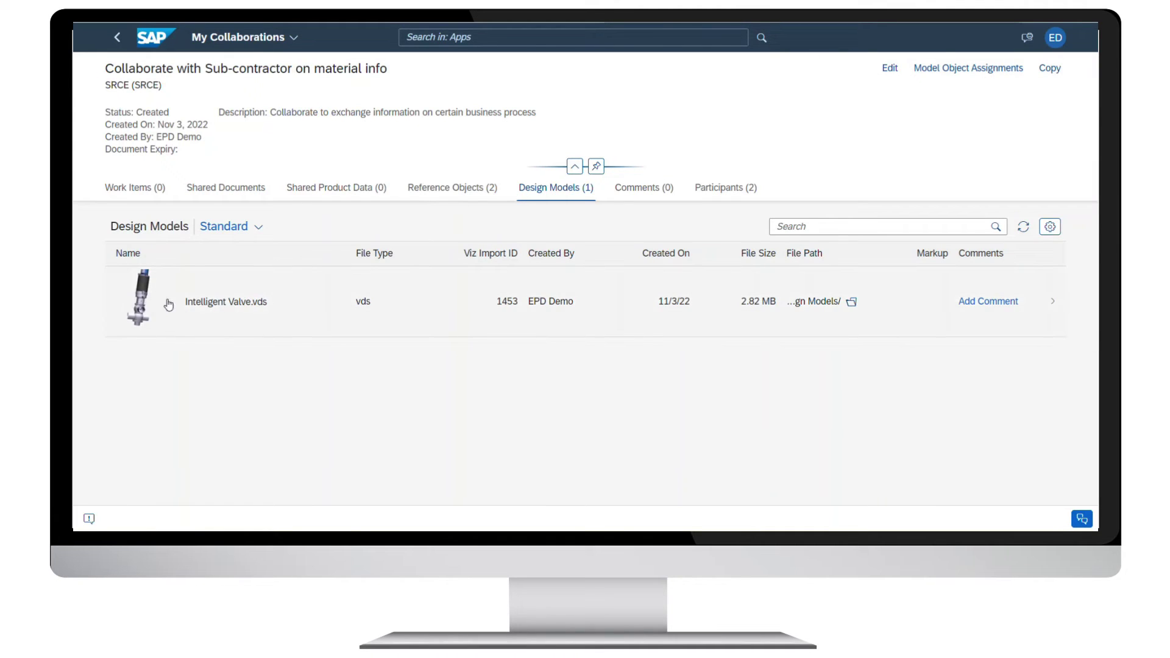
{"action": "left_click", "coordinate": [210, 308]}
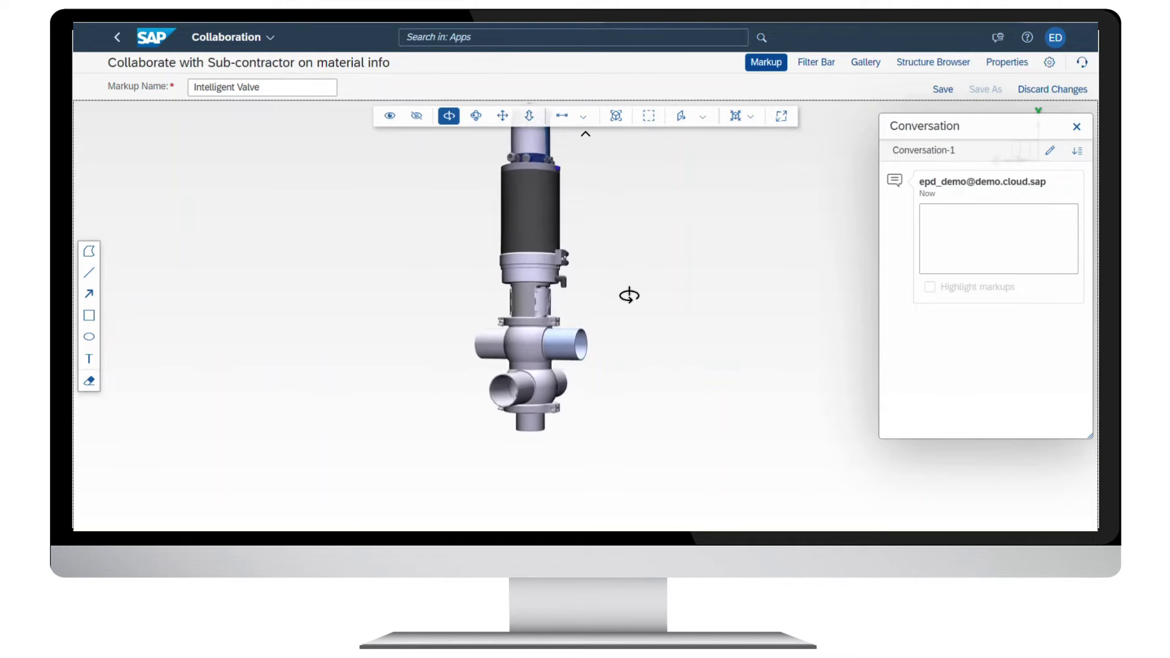
{"action": "mouse_move", "coordinate": [629, 295]}
{"action": "left_mouse_down"}
{"action": "mouse_move", "coordinate": [537, 281]}
{"action": "mouse_move", "coordinate": [449, 241]}
{"action": "left_mouse_up"}
- Select part D1691842_1 in the Structure Browser and zoom in on it
{"action": "left_click", "coordinate": [907, 67]}
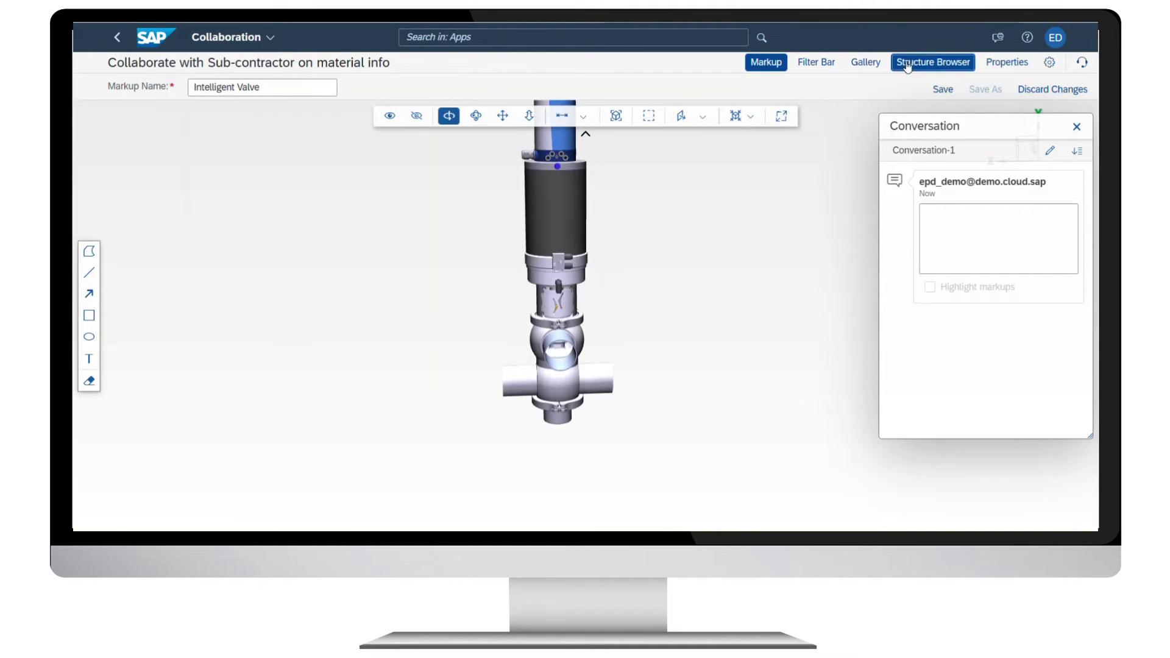
{"action": "left_click", "coordinate": [557, 268]}
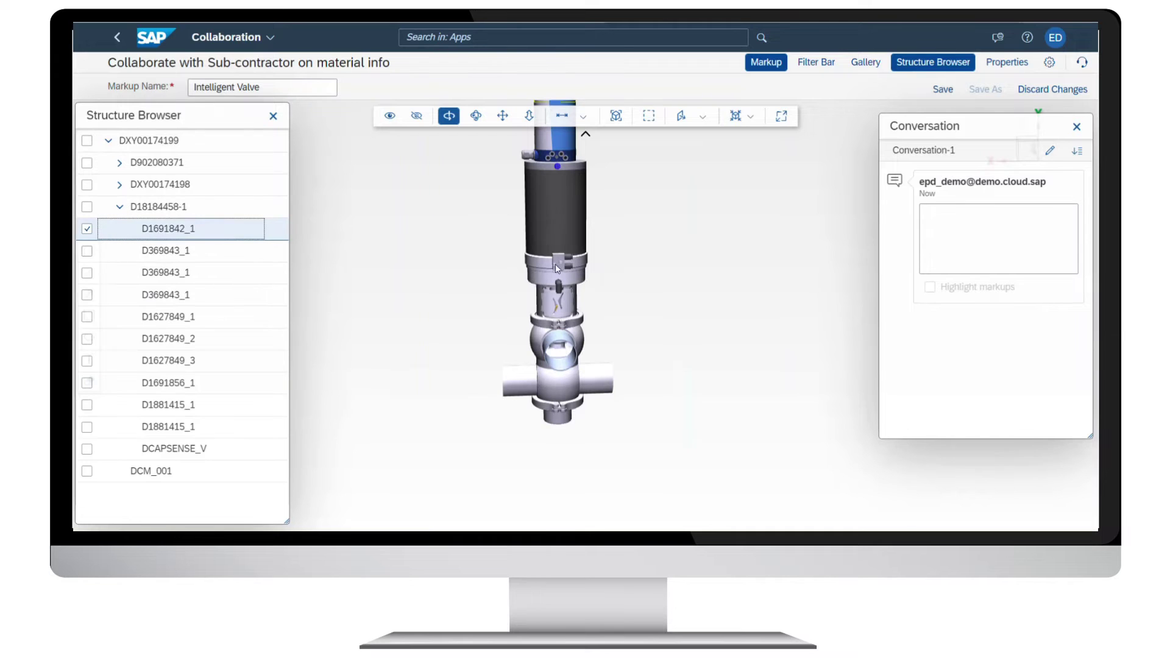
{"action": "scroll", "coordinate": [546, 309], "scroll_direction": "up", "scroll_amount": 2}
{"action": "scroll", "coordinate": [547, 310], "scroll_direction": "up", "scroll_amount": 2}
{"action": "scroll", "coordinate": [547, 310], "scroll_direction": "up", "scroll_amount": 2}
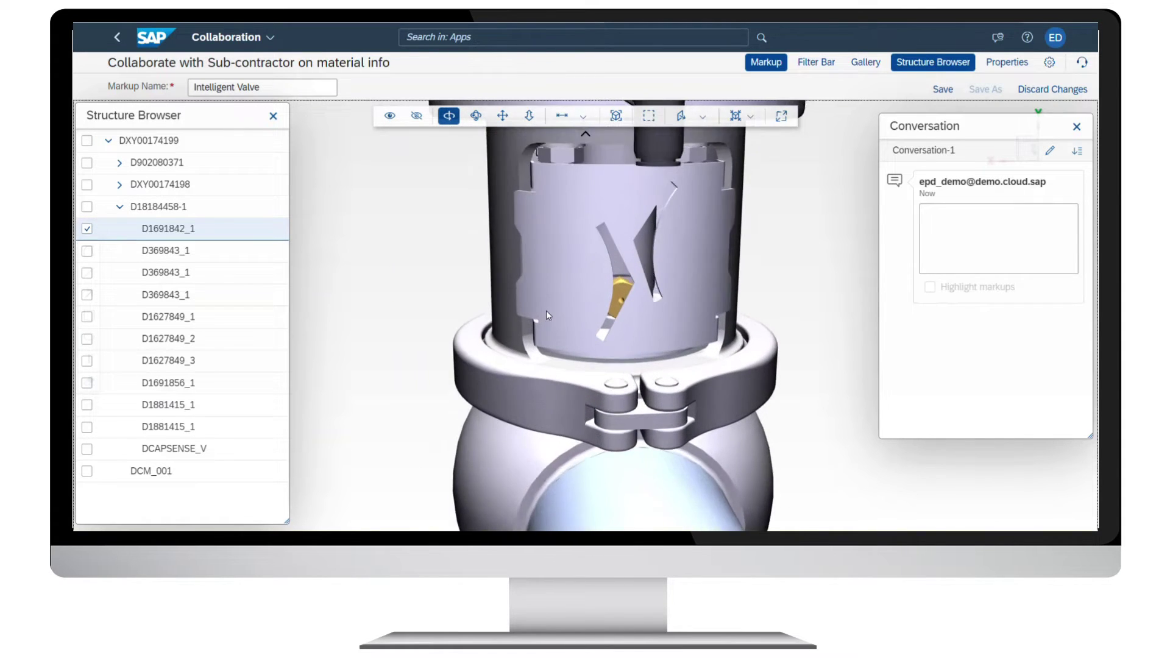
{"action": "scroll", "coordinate": [546, 309], "scroll_direction": "up", "scroll_amount": 2}
{"action": "left_click", "coordinate": [273, 116]}
- Mark the bolt with an arrow and a 'Spec of the bolt required' note, then comment
{"action": "left_click", "coordinate": [89, 294]}
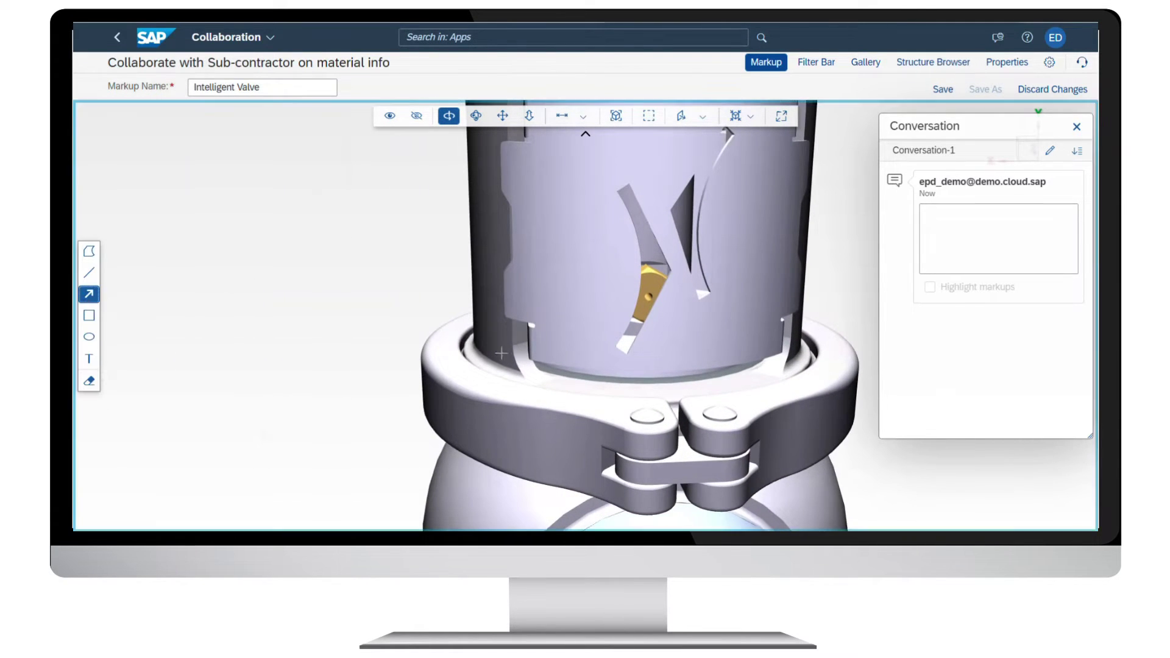
{"action": "left_click_drag", "start_coordinate": [407, 292], "coordinate": [649, 296]}
{"action": "left_click", "coordinate": [91, 358]}
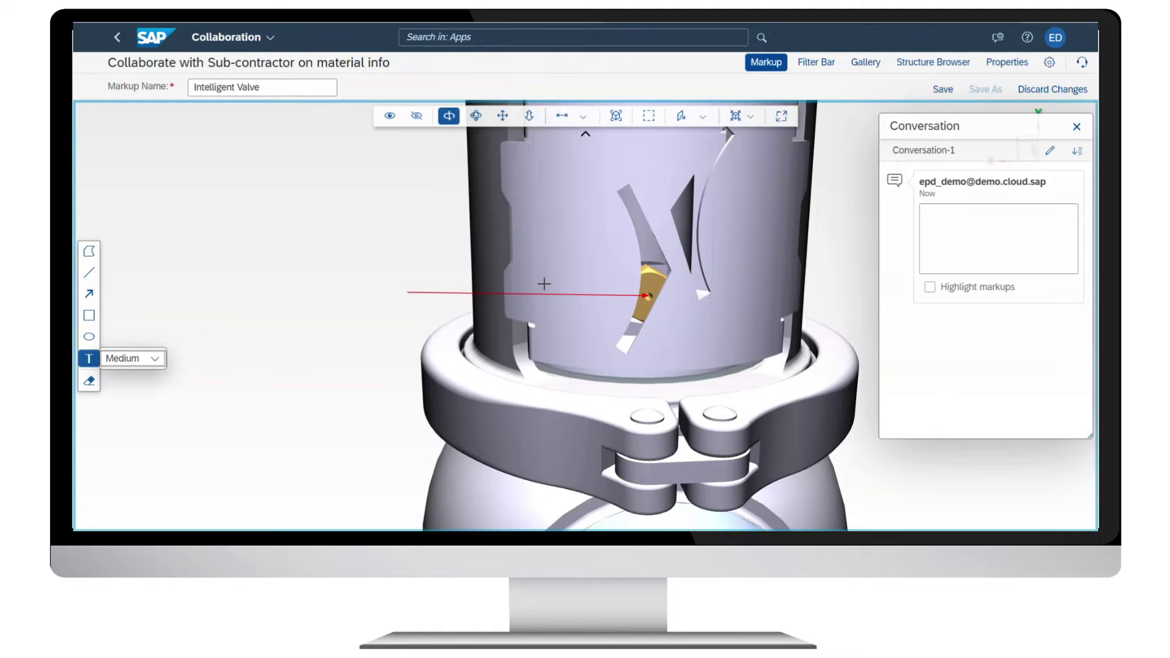
{"action": "left_click", "coordinate": [540, 280]}
{"action": "type", "text": "Spec of the bolt required"}
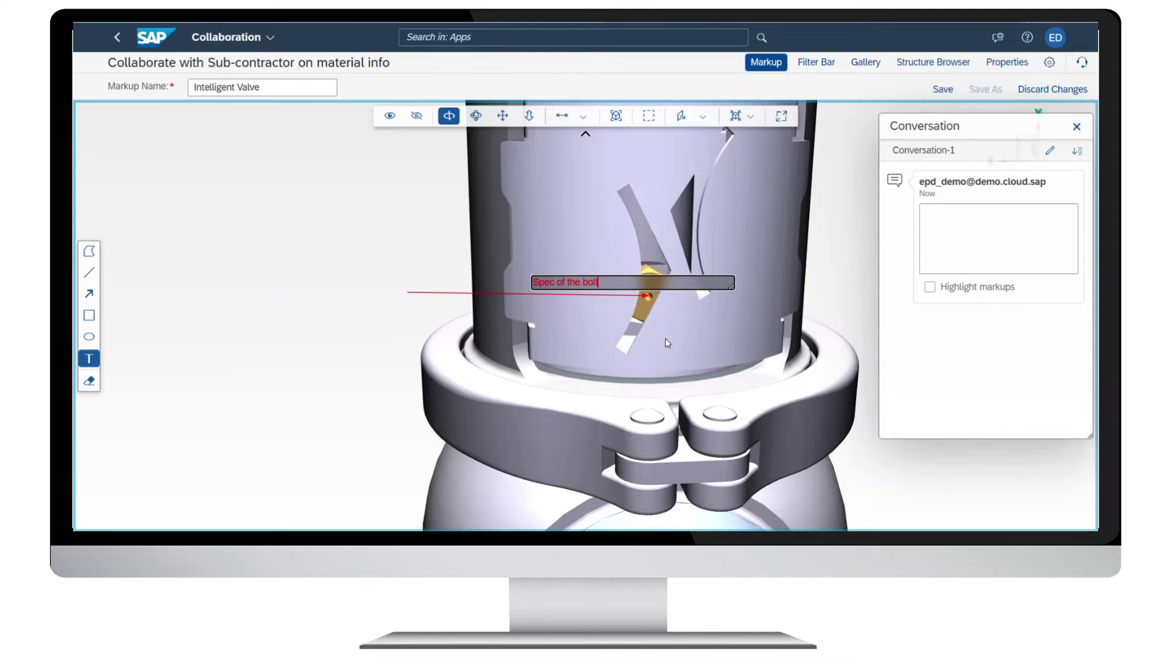
{"action": "left_click", "coordinate": [949, 238]}
{"action": "type", "text": "pls share the spec of the bolt as highlighted."}
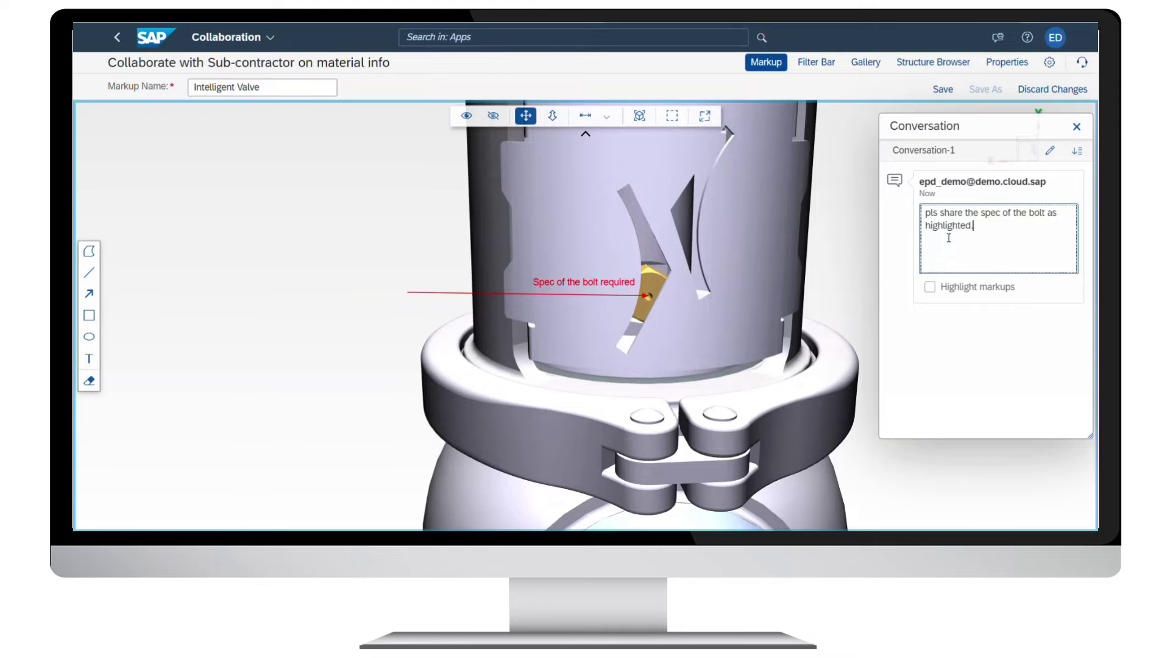
{"action": "left_click", "coordinate": [287, 87]}
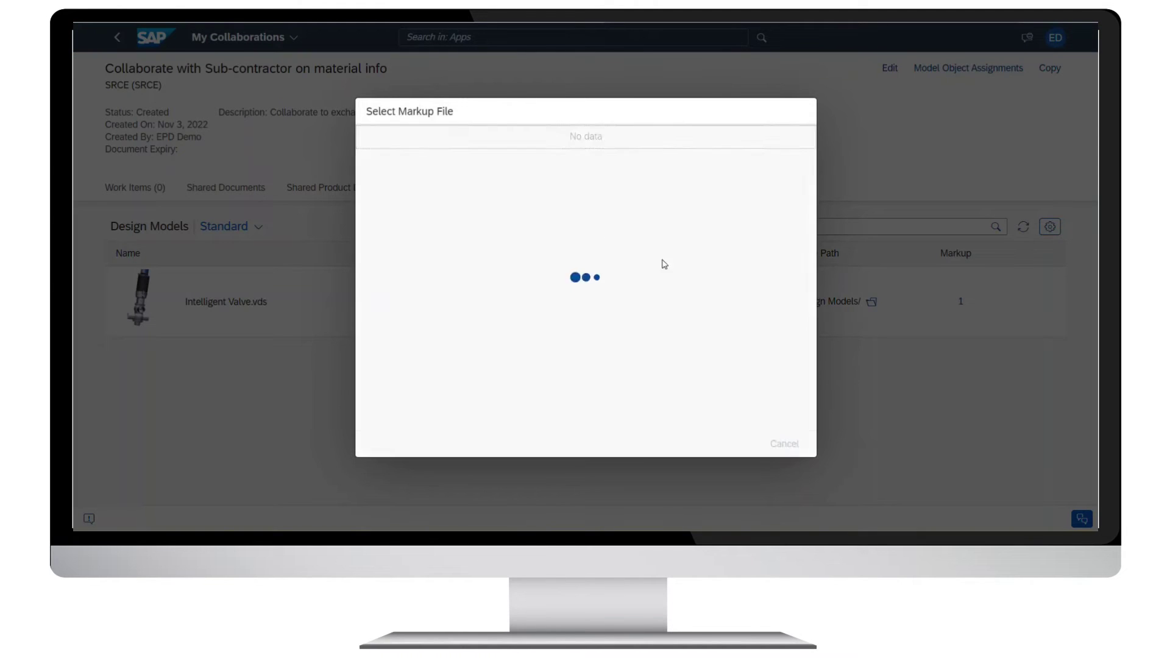
- Start a new work item linked to the Design Models folder
{"action": "left_click", "coordinate": [785, 447]}
{"action": "left_click", "coordinate": [236, 194]}
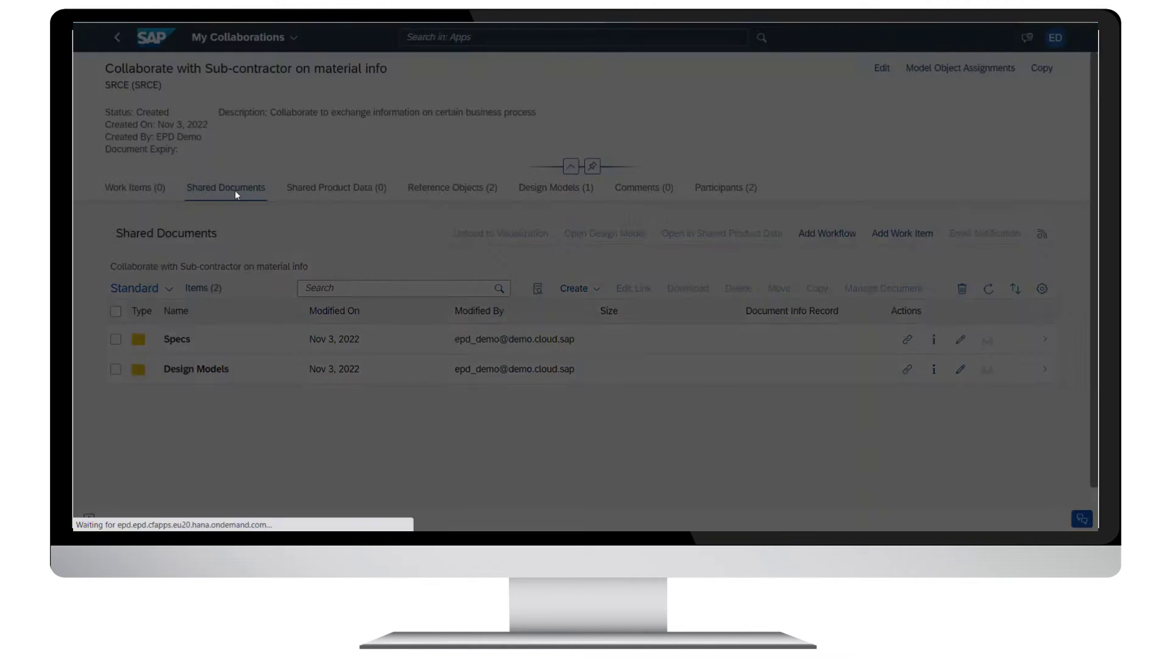
{"action": "left_click", "coordinate": [115, 369]}
{"action": "left_click", "coordinate": [890, 233]}
{"action": "type", "text": "Pls provide the further spec"}
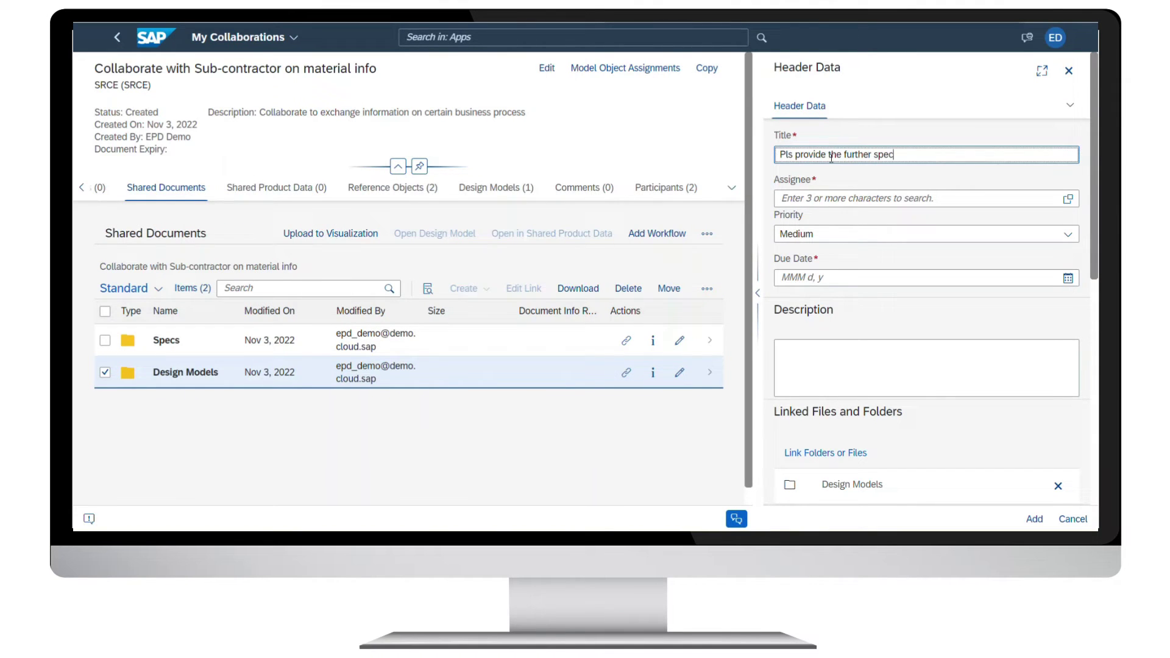
- Add a Very High work item 'Pls provide the further spec' for EPD Demo, due Nov 4
{"action": "left_click", "coordinate": [838, 198]}
{"action": "type", "text": "s"}
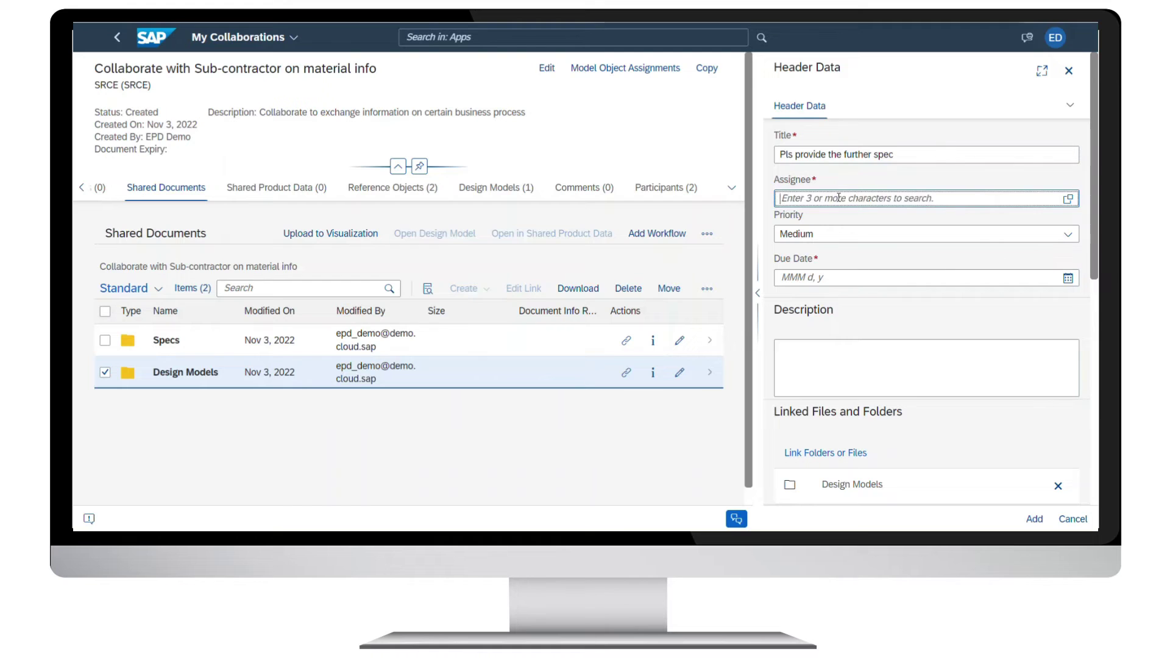
{"action": "key", "text": "BackSpace"}
{"action": "type", "text": "mo"}
{"action": "left_click", "coordinate": [847, 214]}
{"action": "left_click", "coordinate": [914, 234]}
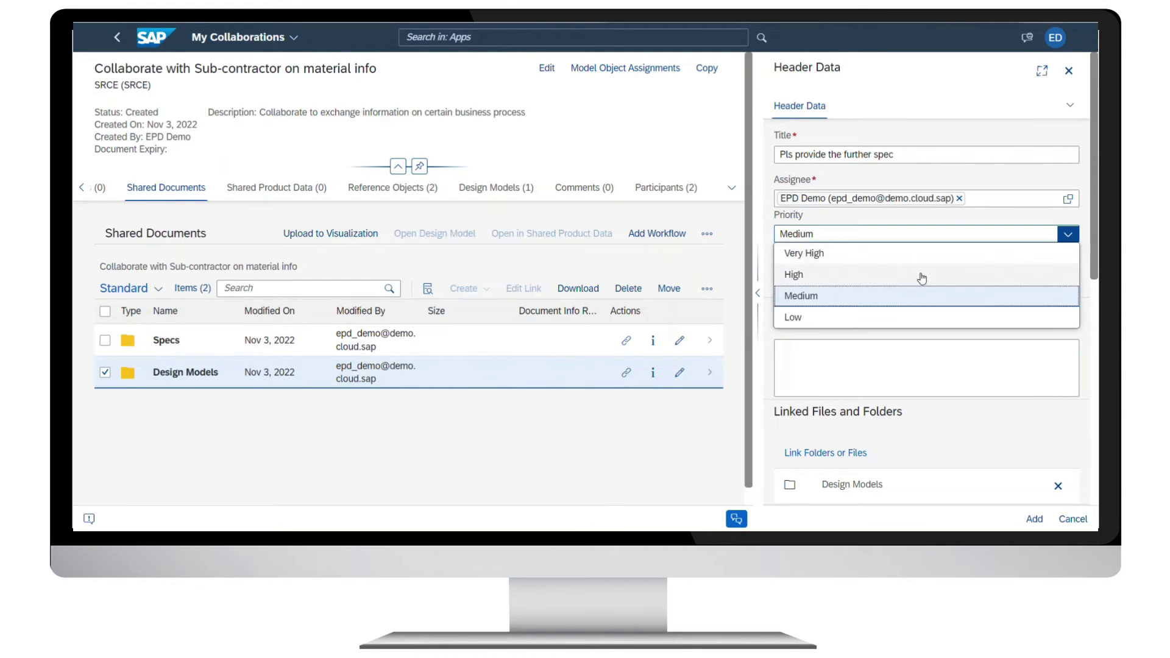
{"action": "left_click", "coordinate": [1069, 279]}
{"action": "left_click", "coordinate": [918, 344]}
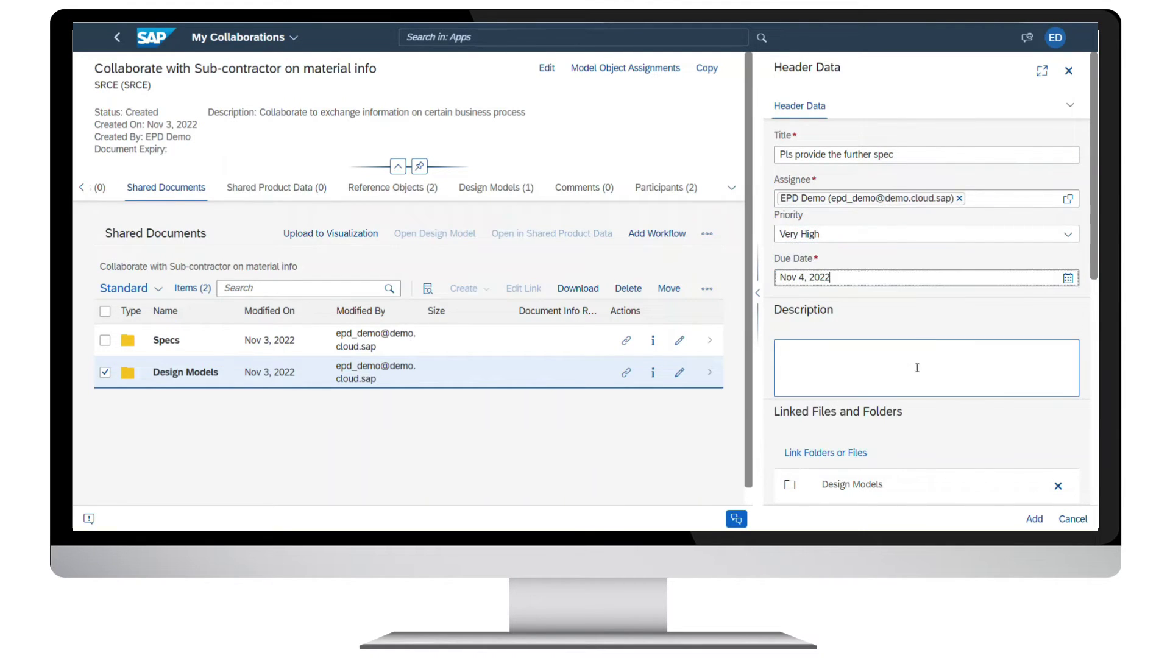
{"action": "left_click", "coordinate": [1038, 519]}
- Add a Very High work item 'Spec for bolt provided' for EPD SUPPLIER, due Nov 7, linked to Specs
{"action": "left_click", "coordinate": [825, 226]}
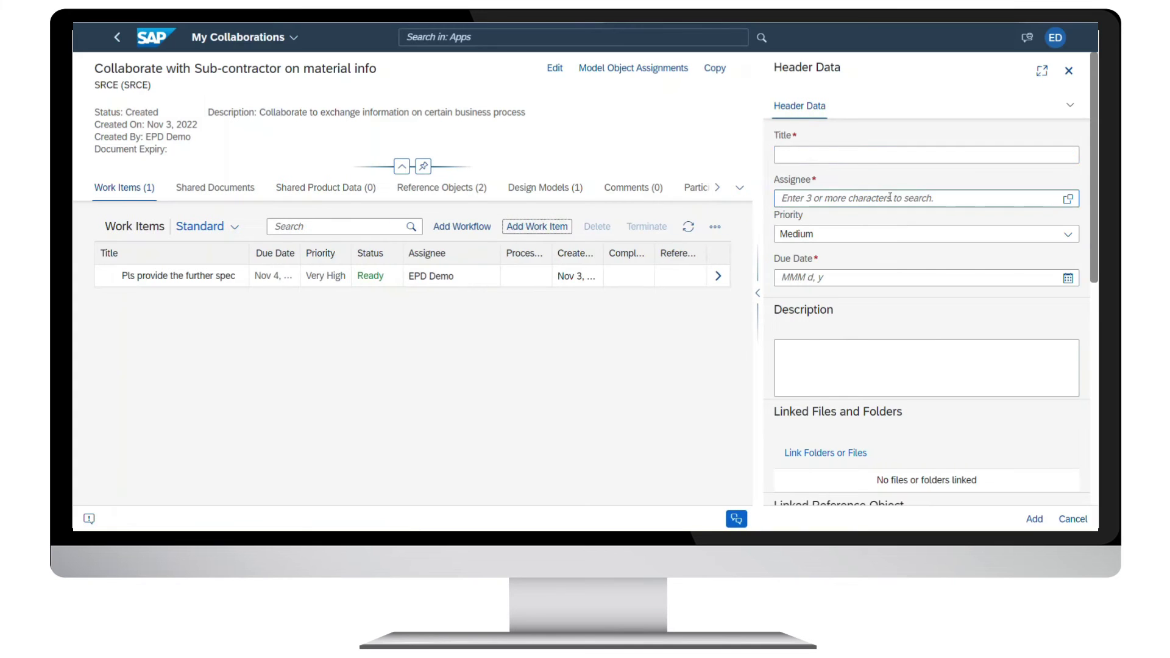
{"action": "type", "text": "Spec for bolt provided"}
{"action": "left_click", "coordinate": [872, 200]}
{"action": "type", "text": "supp"}
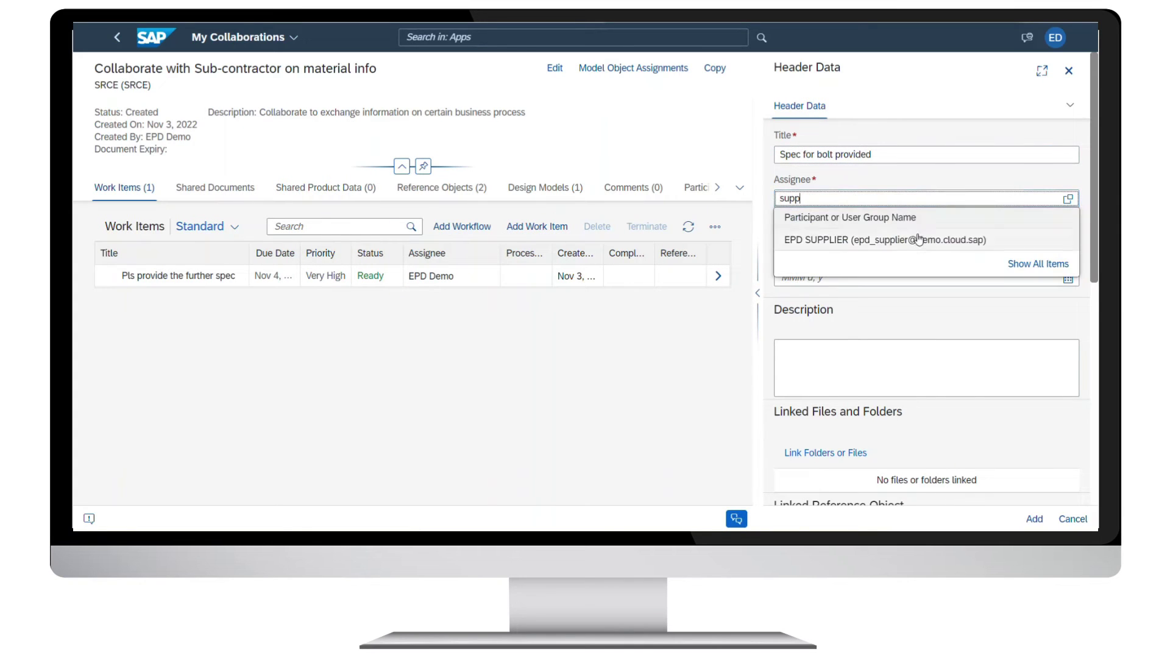
{"action": "left_click", "coordinate": [884, 232]}
{"action": "left_click", "coordinate": [841, 234]}
{"action": "left_click", "coordinate": [841, 255]}
{"action": "left_click", "coordinate": [878, 278]}
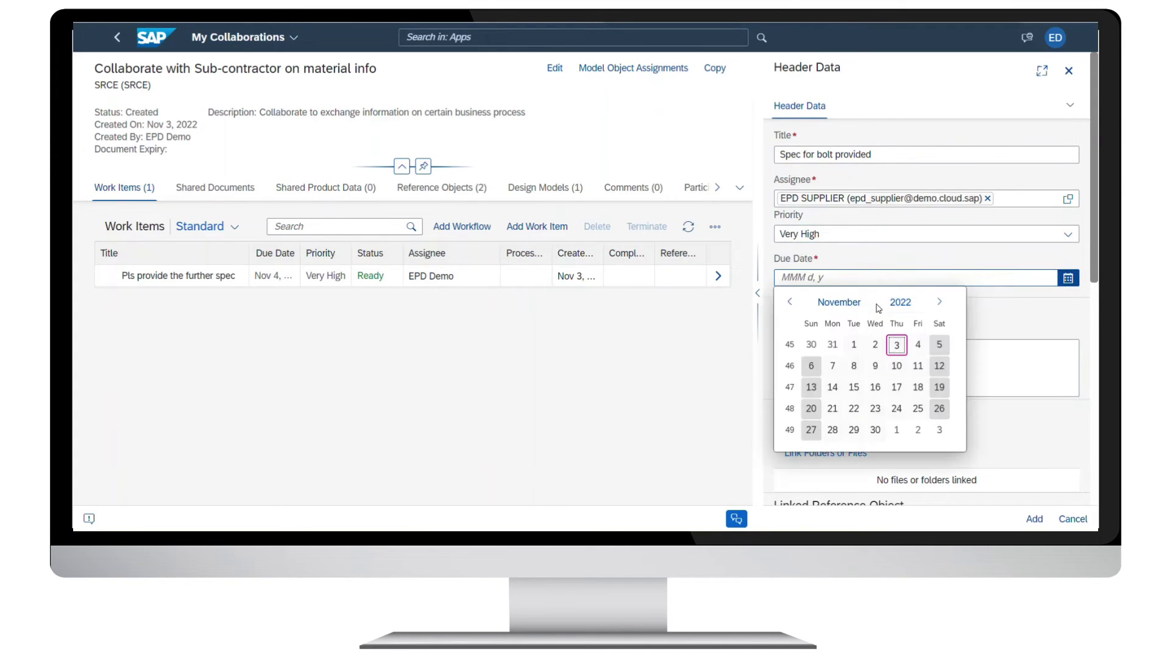
{"action": "left_click", "coordinate": [833, 367]}
{"action": "left_click", "coordinate": [866, 451]}
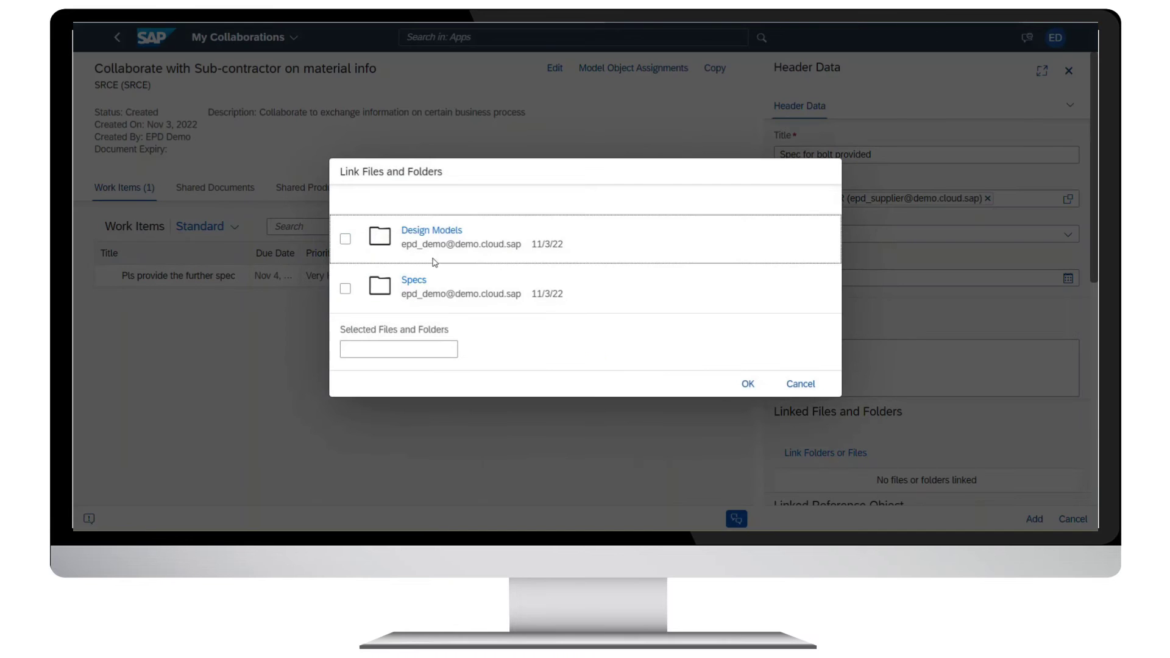
{"action": "left_click", "coordinate": [345, 288]}
{"action": "left_click", "coordinate": [749, 385]}
{"action": "left_click", "coordinate": [1024, 519]}
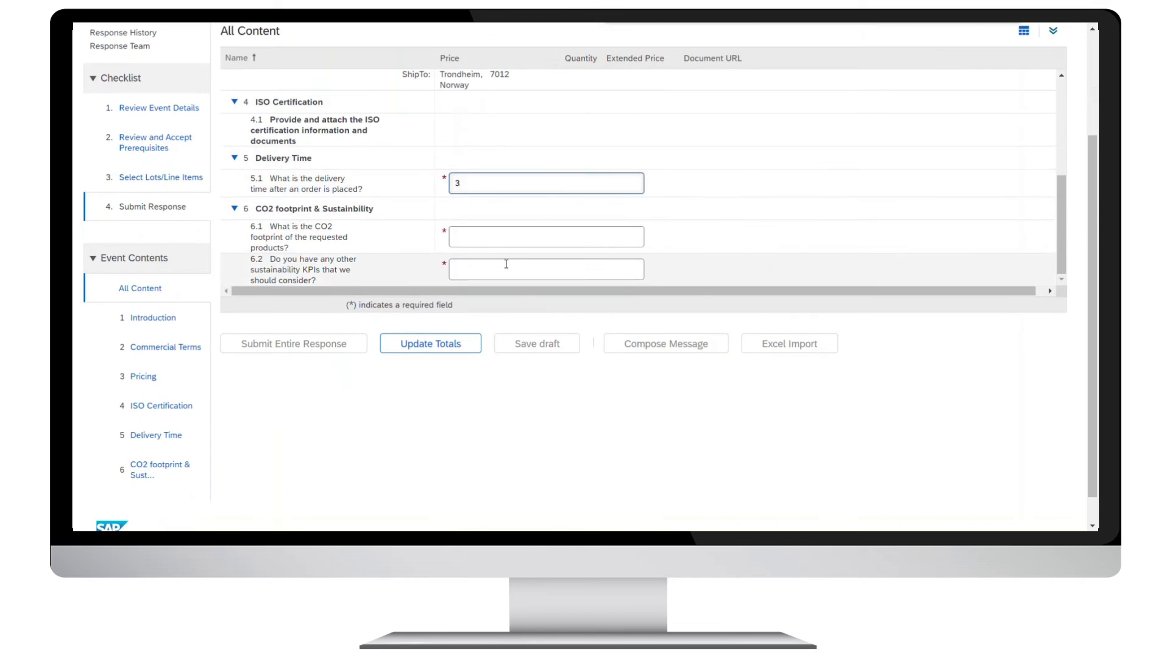
- Enter CO2 footprint 91, update the response totals, and view the Award results
{"action": "left_click", "coordinate": [492, 238]}
{"action": "left_click", "coordinate": [474, 268]}
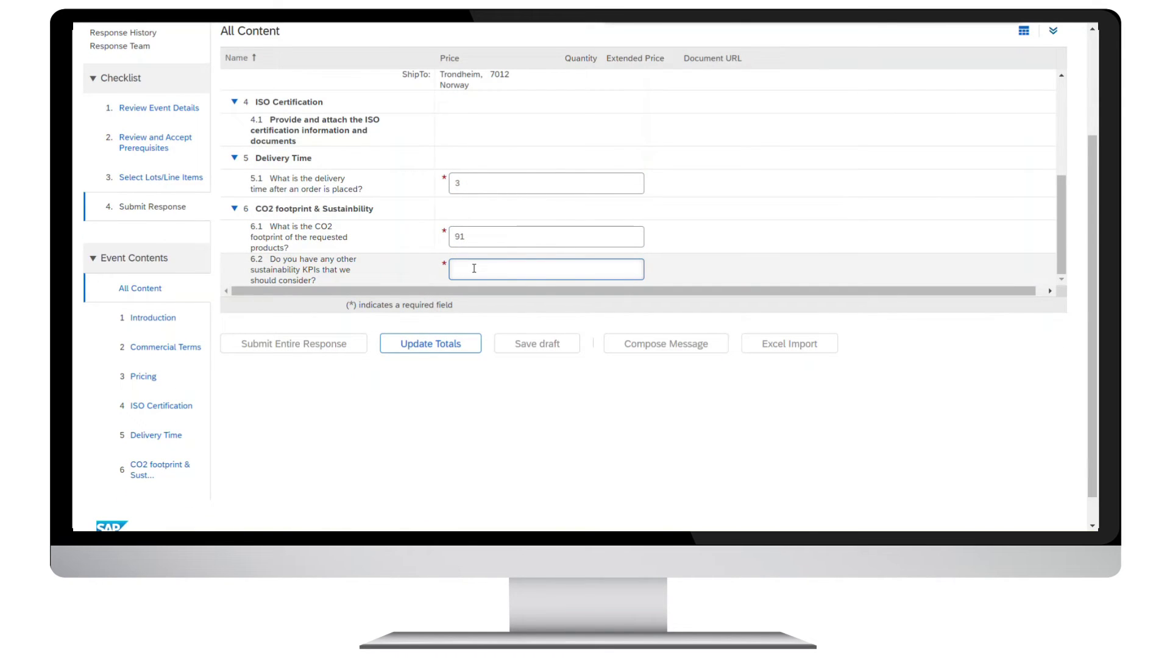
{"action": "type", "text": "yes"}
{"action": "left_click", "coordinate": [430, 343]}
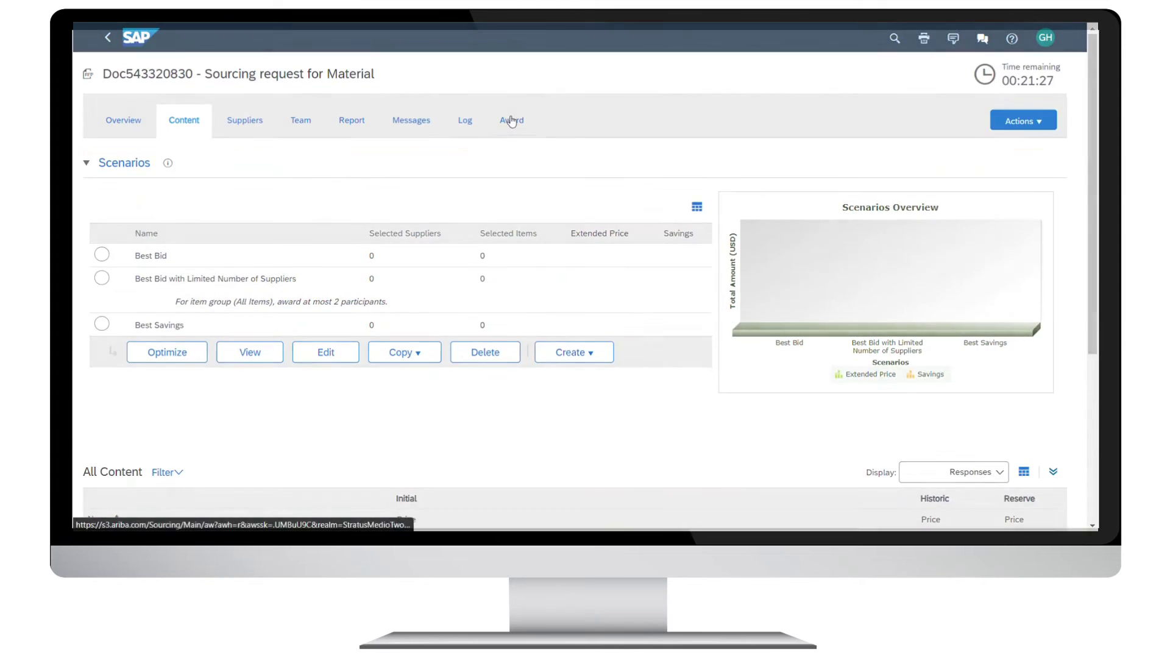
{"action": "left_click", "coordinate": [511, 121]}
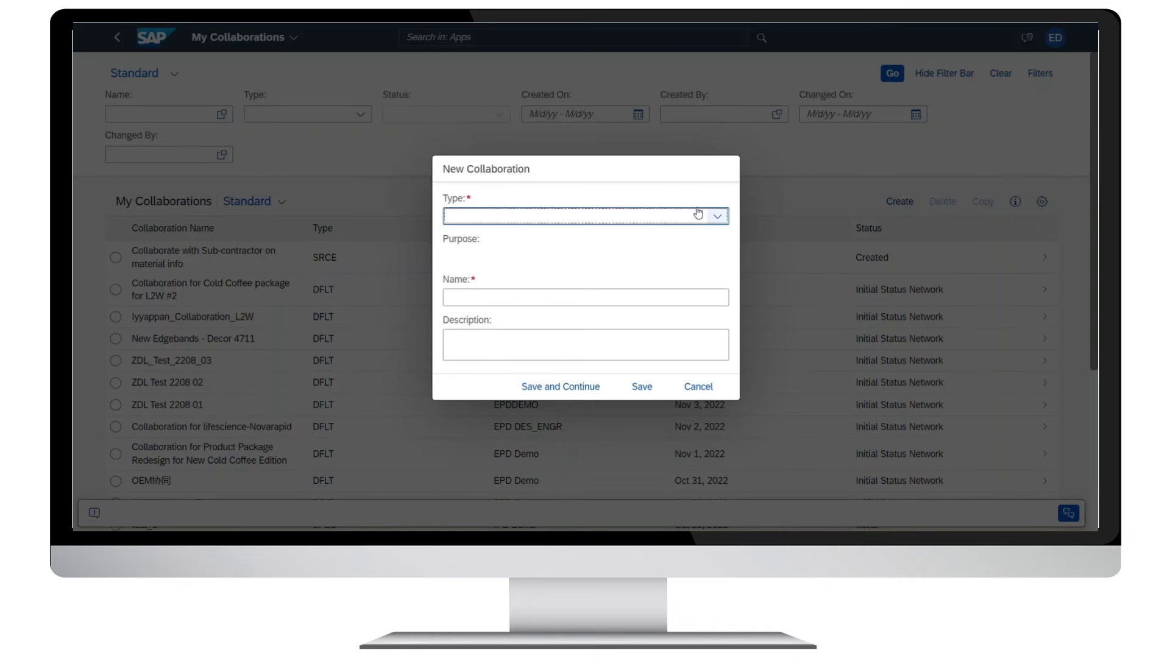
- Create SAP Ariba Sourcing collaboration 'Collaborate with Sub-contractor', described as exchanging product data for outsourcing replacement
{"action": "left_click", "coordinate": [716, 217]}
{"action": "left_click", "coordinate": [637, 367]}
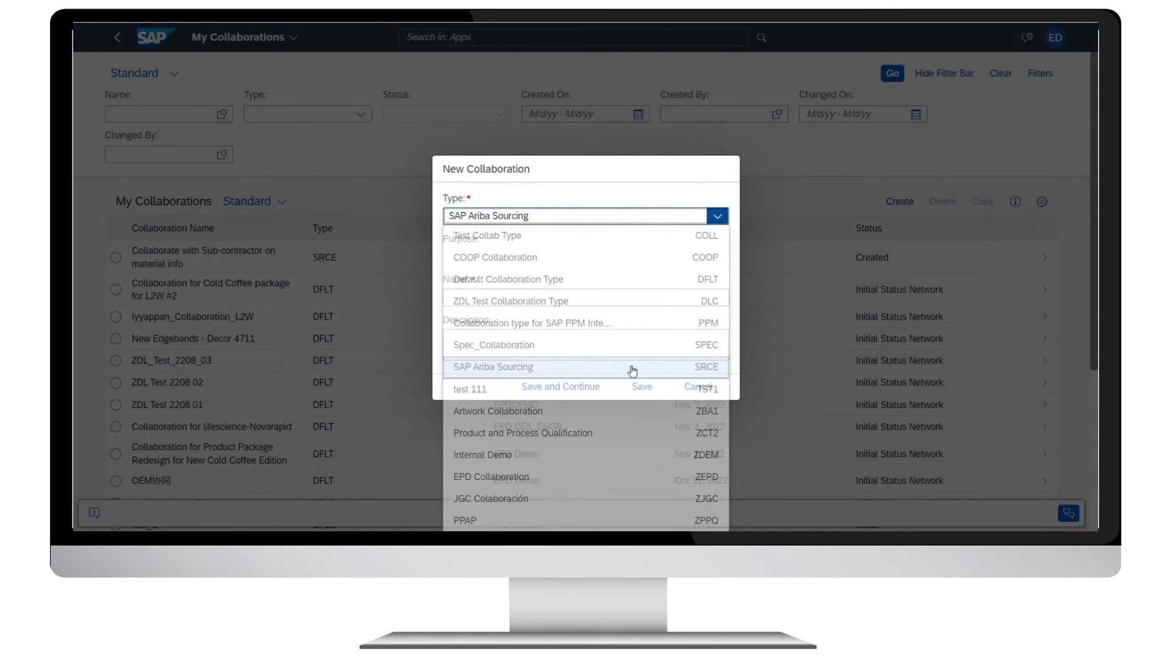
{"action": "left_click", "coordinate": [563, 297]}
{"action": "left_click", "coordinate": [604, 337]}
{"action": "type", "text": "Collaborate to exchange product data for outsourcing replacement part"}
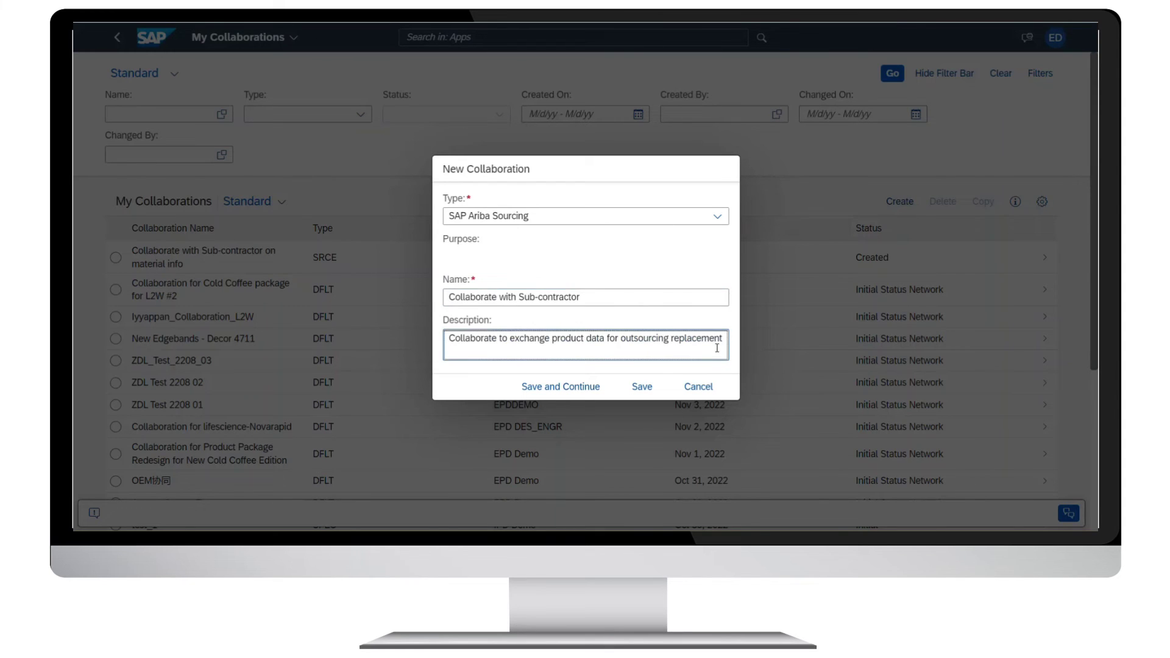
{"action": "left_click", "coordinate": [559, 388]}
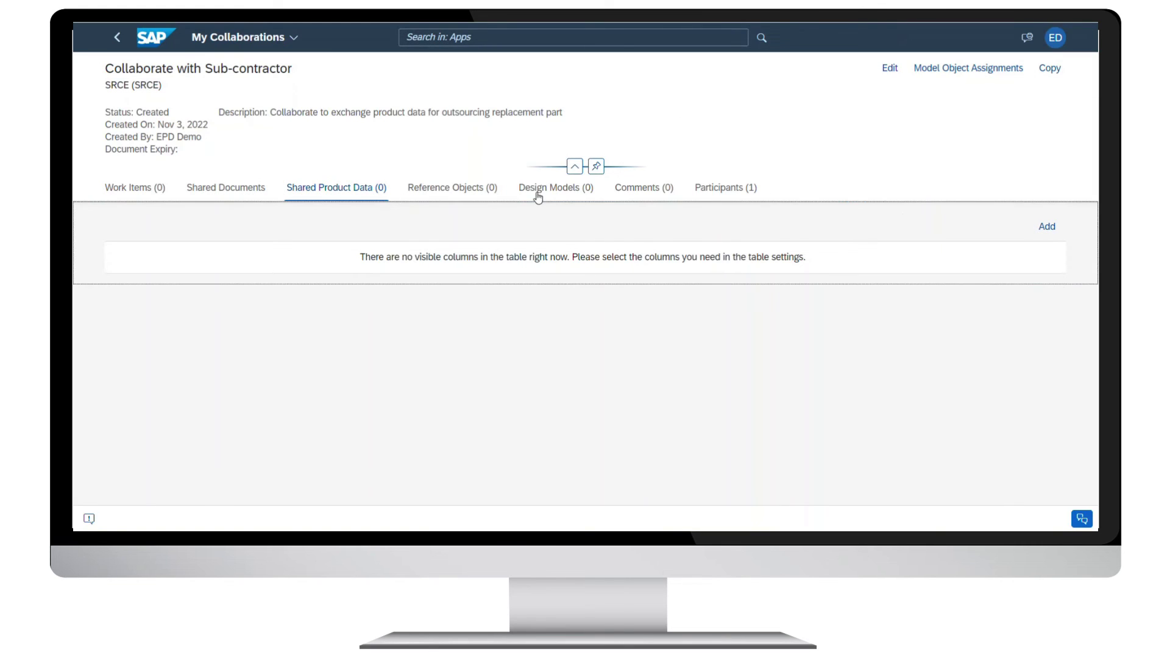
- Share BOM D2O_XY00174197 in the collaboration's product data
{"action": "left_click", "coordinate": [1046, 228]}
{"action": "left_click", "coordinate": [394, 100]}
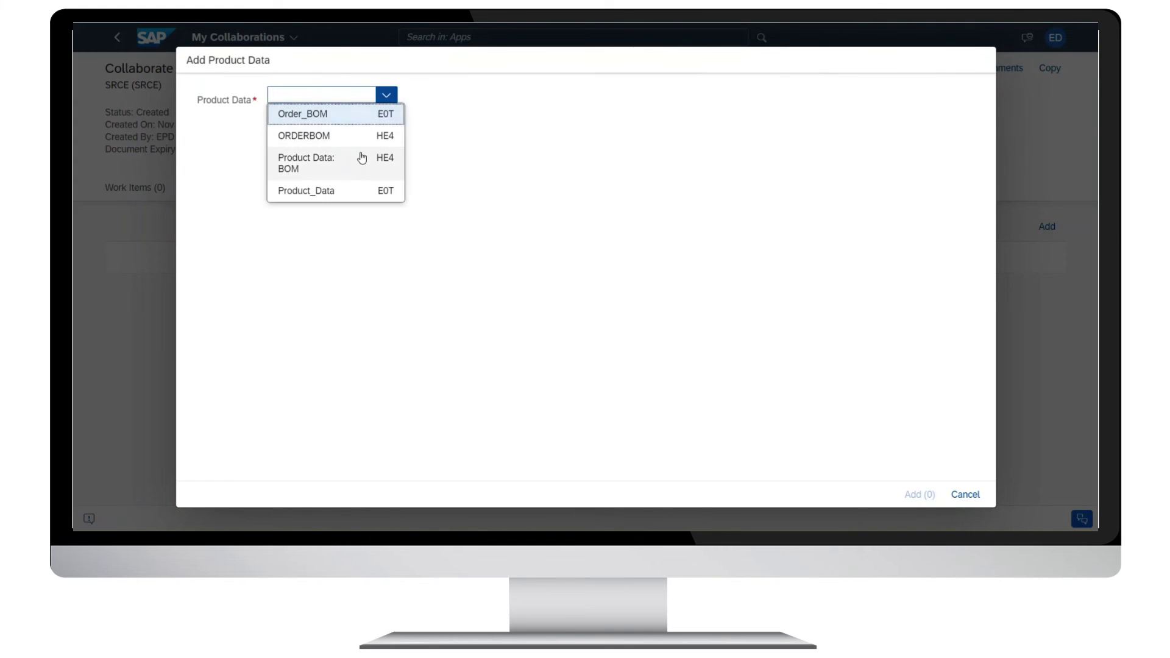
{"action": "left_click", "coordinate": [390, 157]}
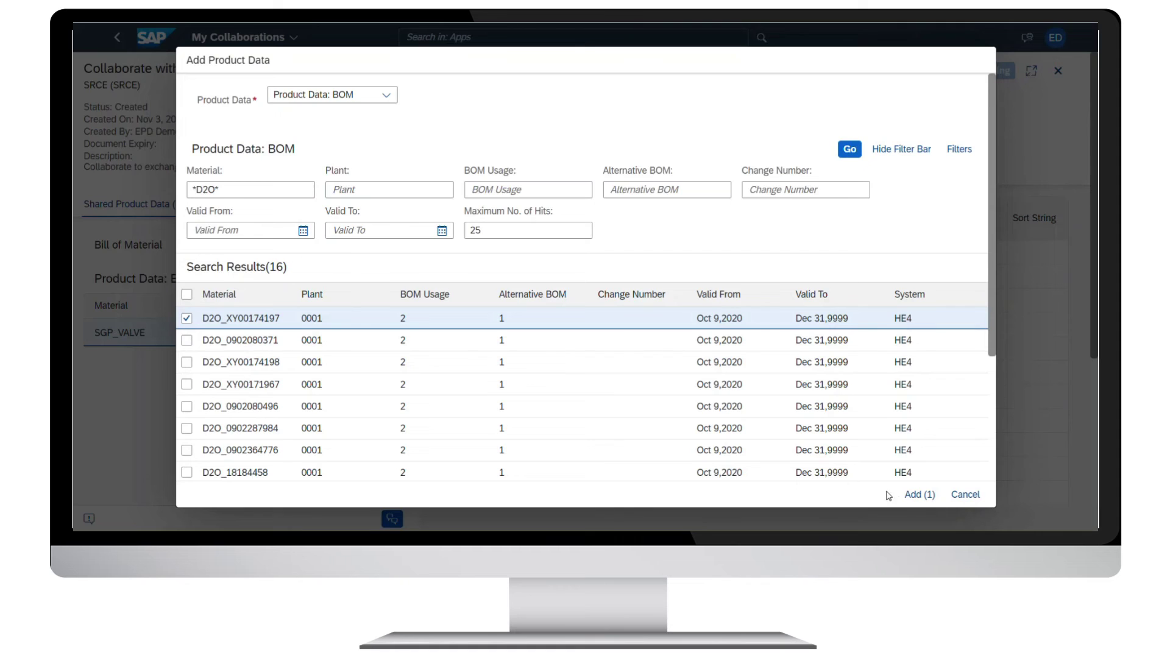
{"action": "left_click", "coordinate": [907, 500]}
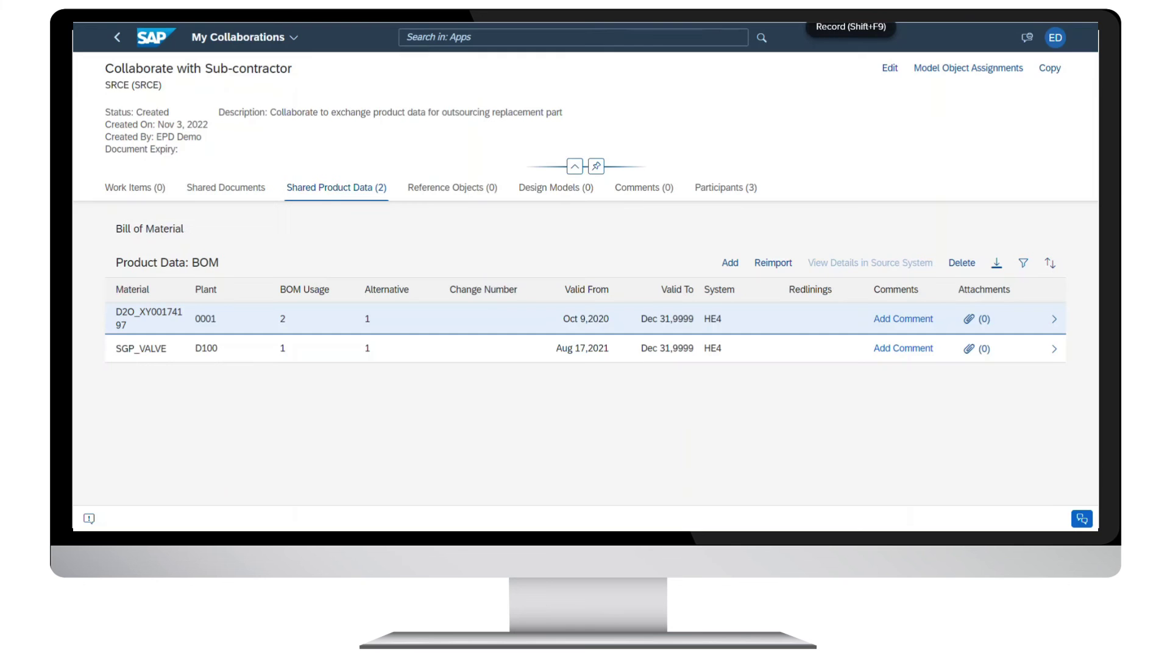
- Add New Valve Housing, delete old Valve Housing item 0040 with a comment, and name the redlining 'replacement_Part'
{"action": "left_click", "coordinate": [1040, 75]}
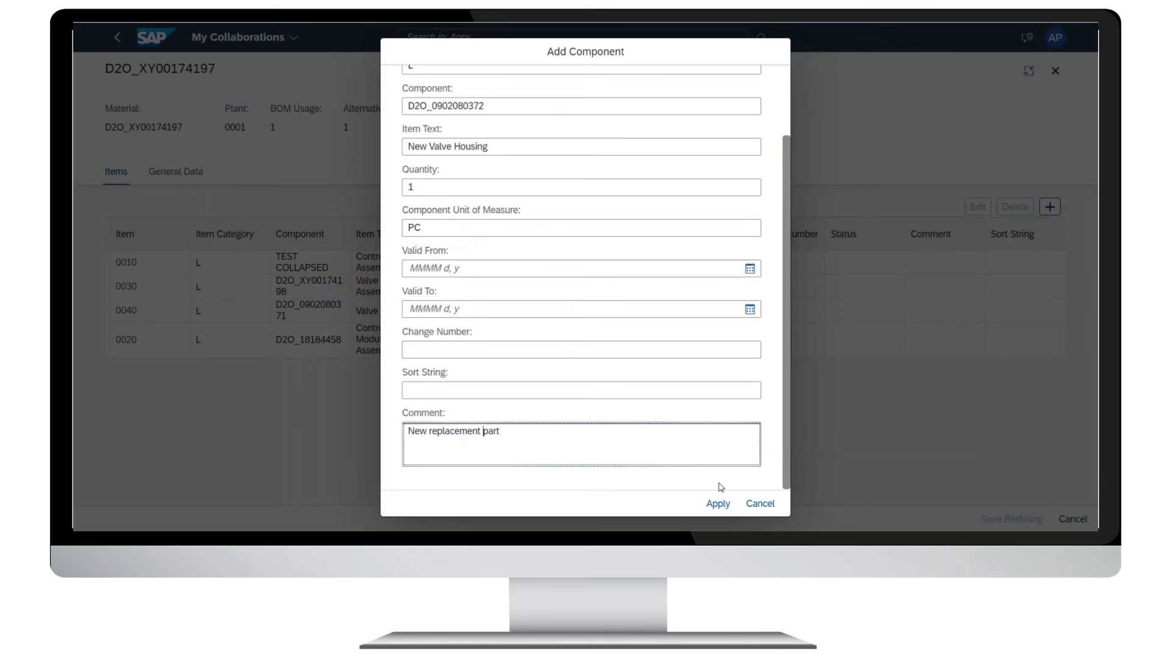
{"action": "left_click", "coordinate": [718, 503]}
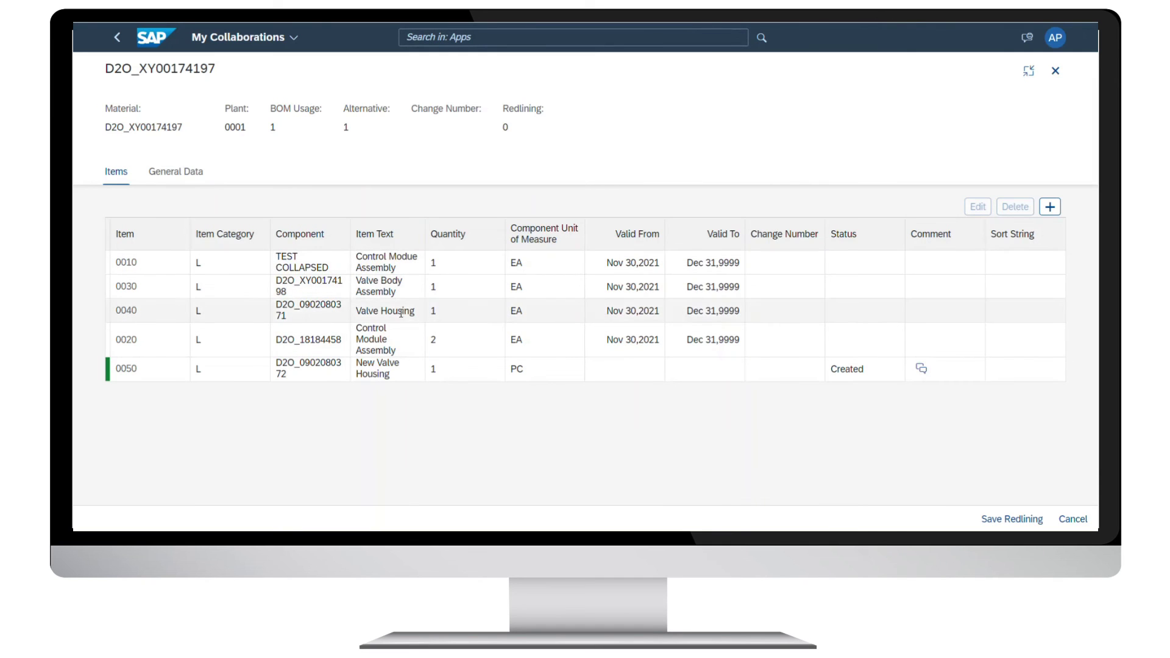
{"action": "left_click", "coordinate": [402, 313]}
{"action": "left_click", "coordinate": [1016, 207]}
{"action": "scroll", "coordinate": [640, 409], "scroll_direction": "down", "scroll_amount": 3}
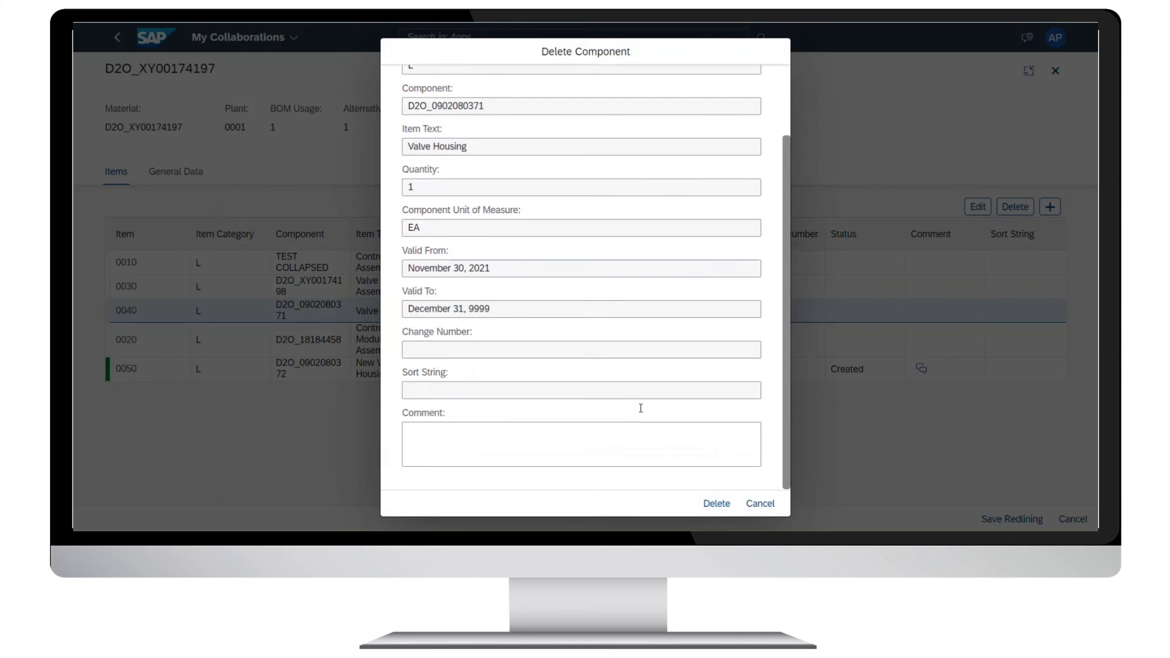
{"action": "left_click", "coordinate": [669, 446]}
{"action": "type", "text": "Obsolete part"}
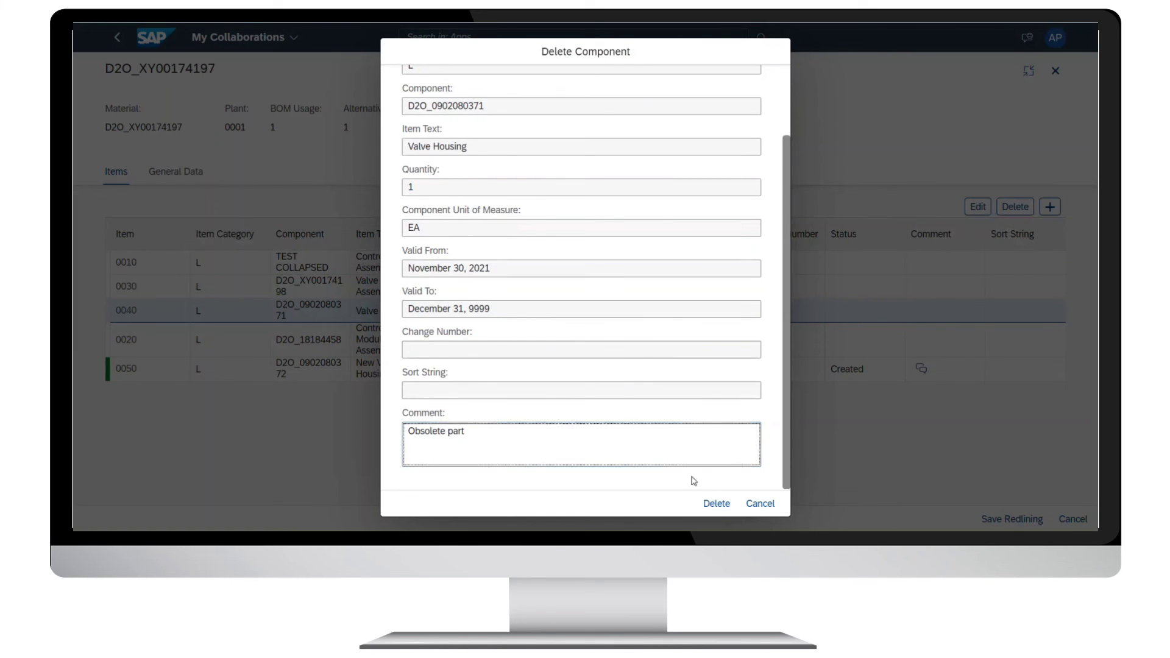
{"action": "left_click", "coordinate": [716, 503]}
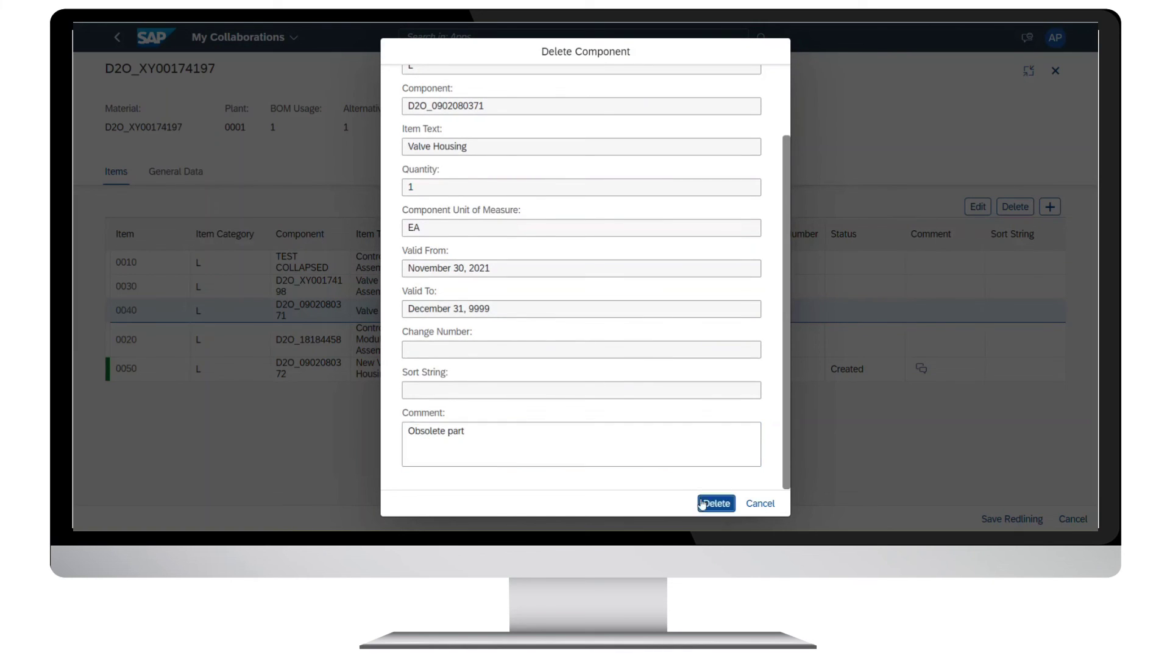
{"action": "left_click", "coordinate": [1017, 519]}
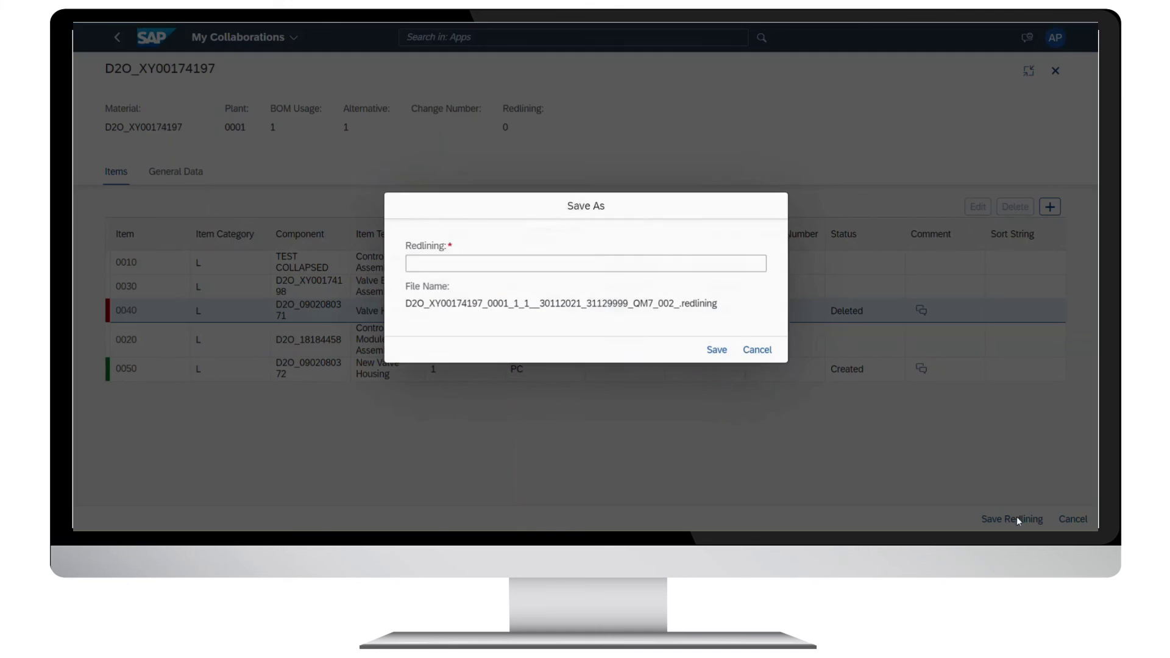
{"action": "type", "text": "replacemen"}
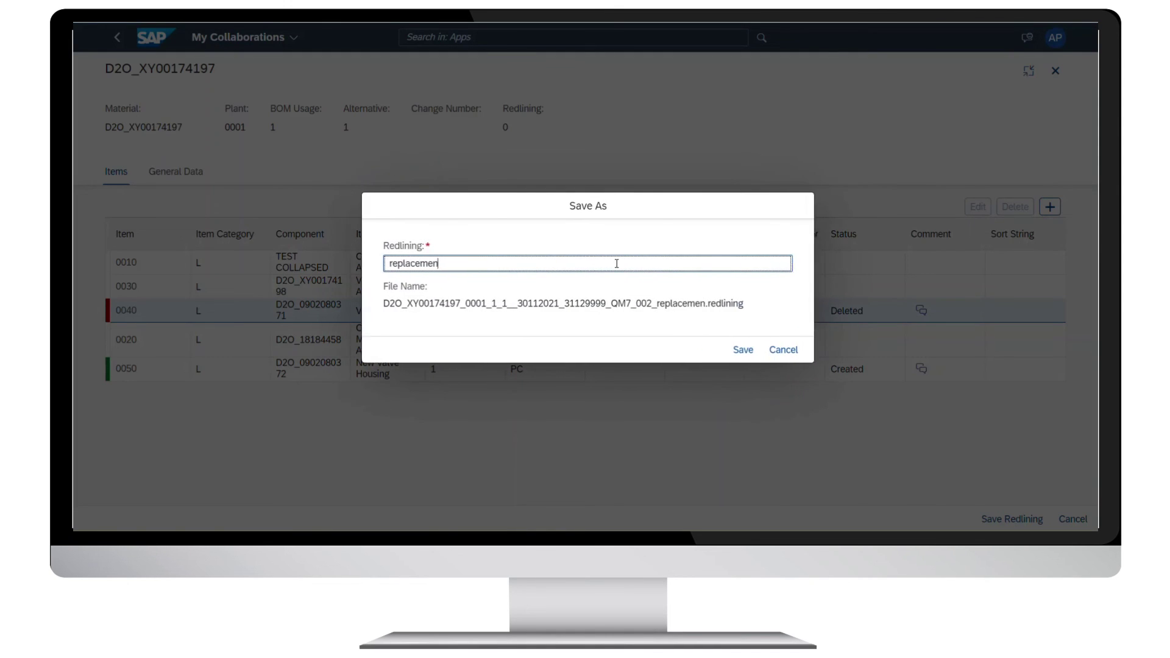
{"action": "type", "text": "t_Part"}
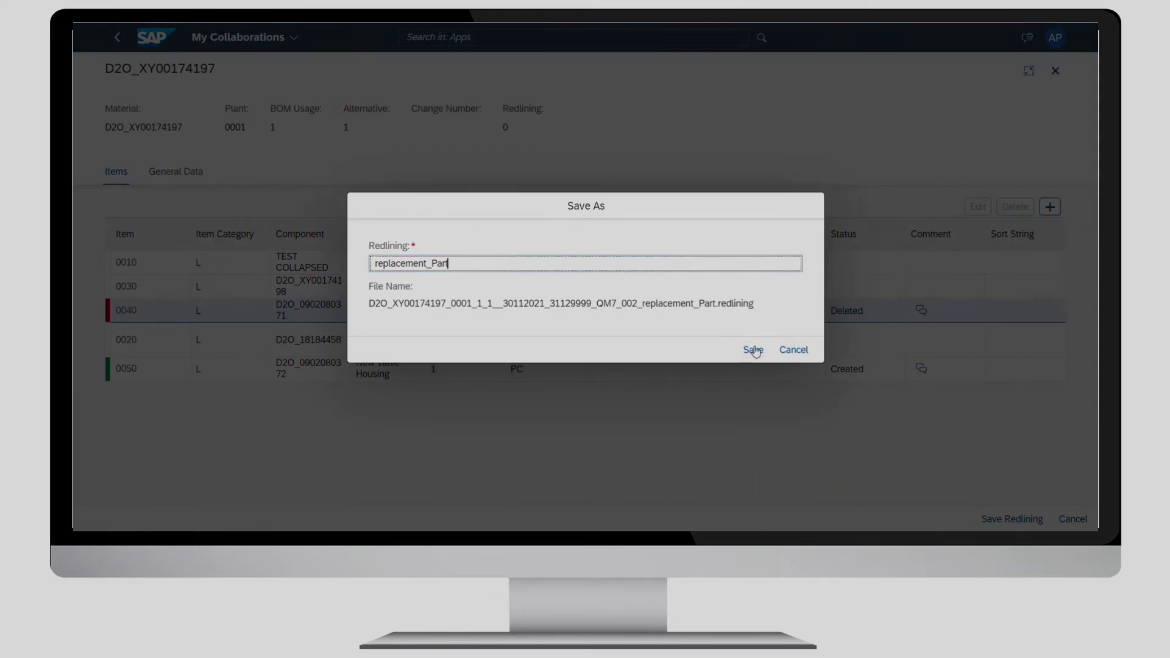